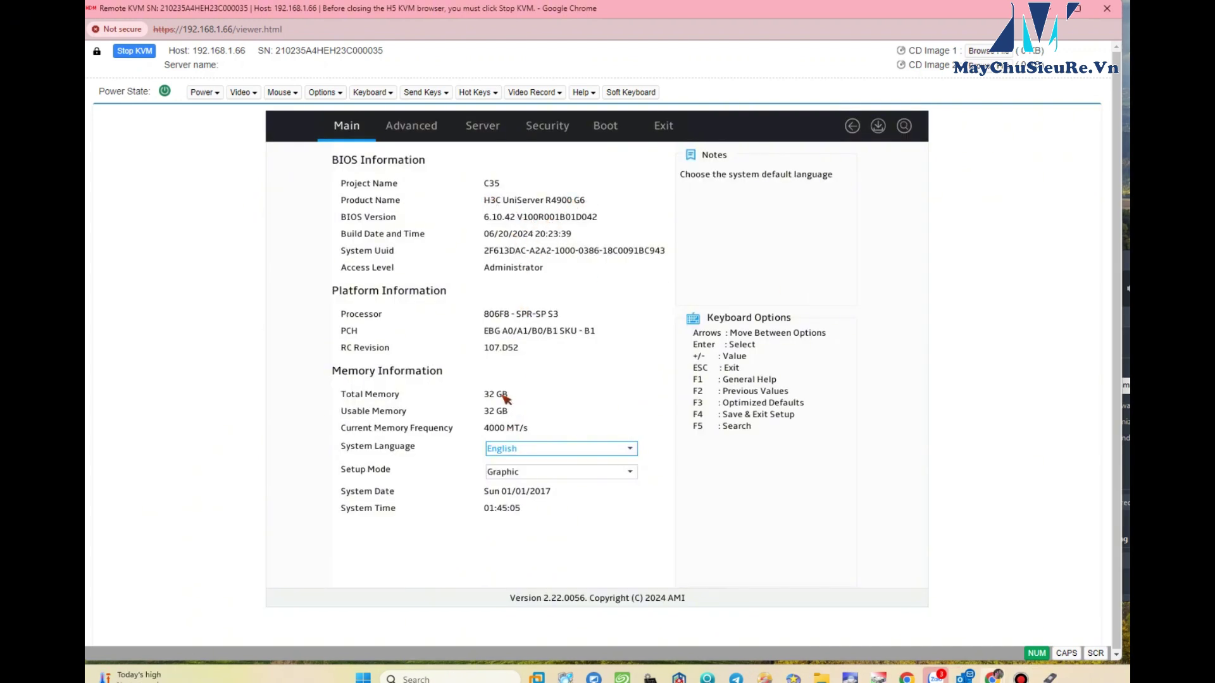
- Navigate from Advanced through Dynamic Device Configuration to the MegaRAID 9560-8i configuration utility
click(416, 131)
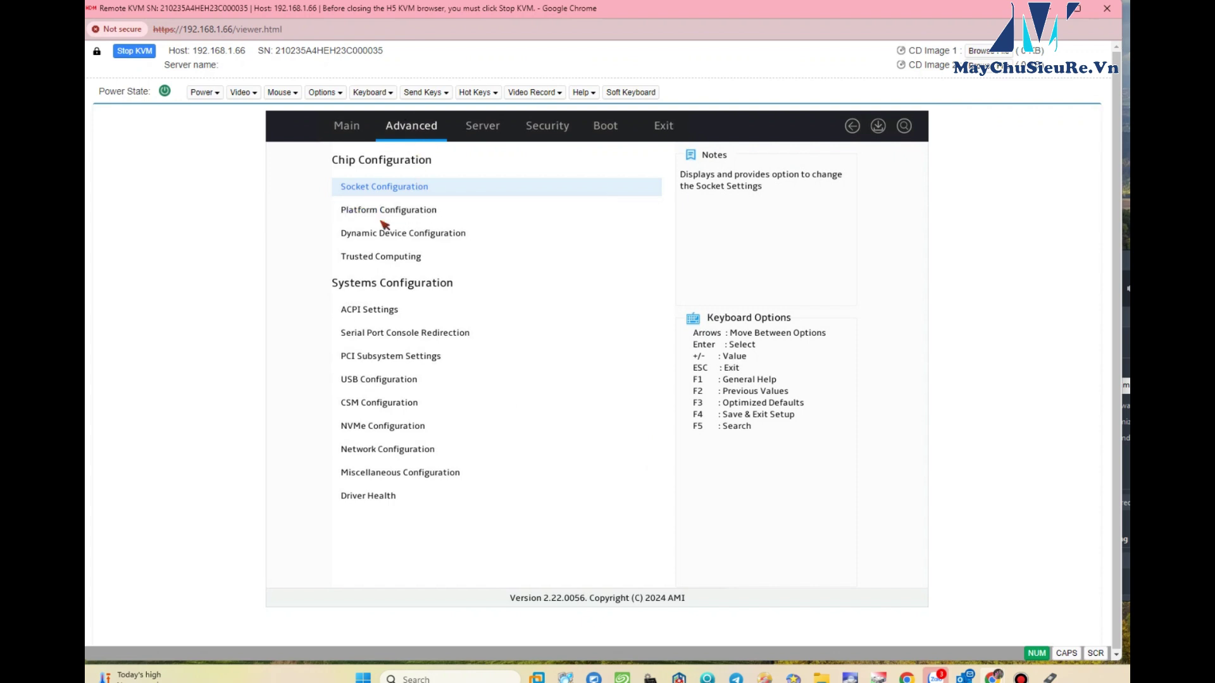
key(Return)
click(421, 131)
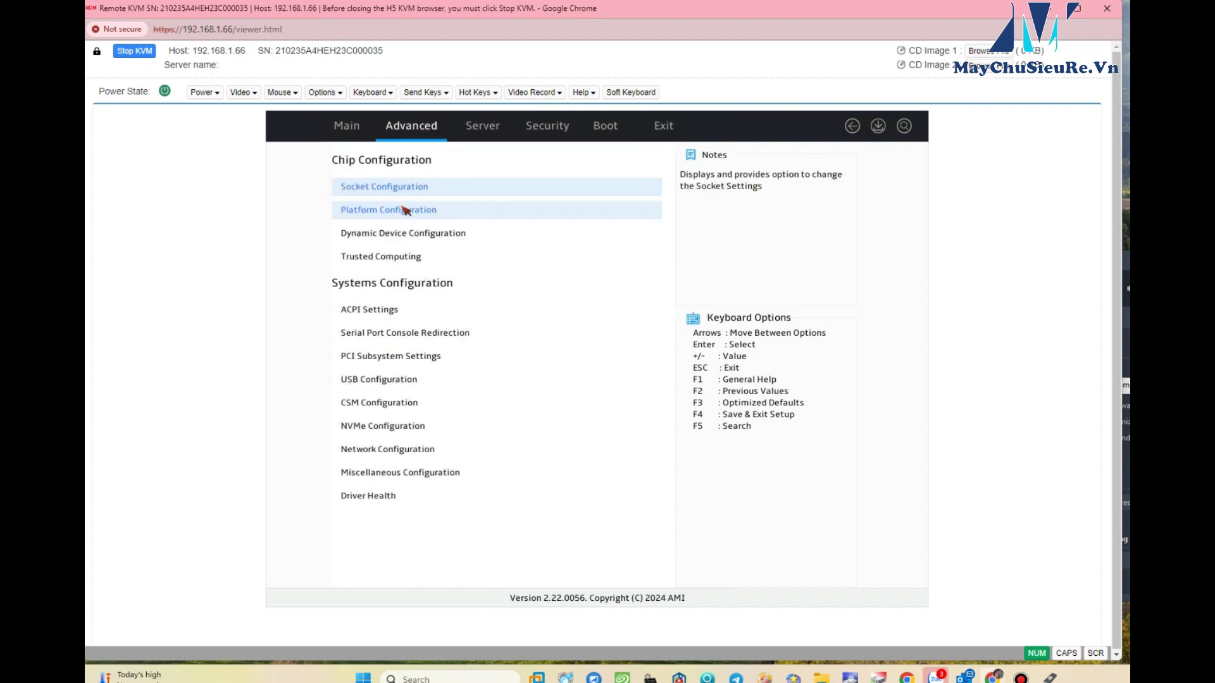
click(383, 234)
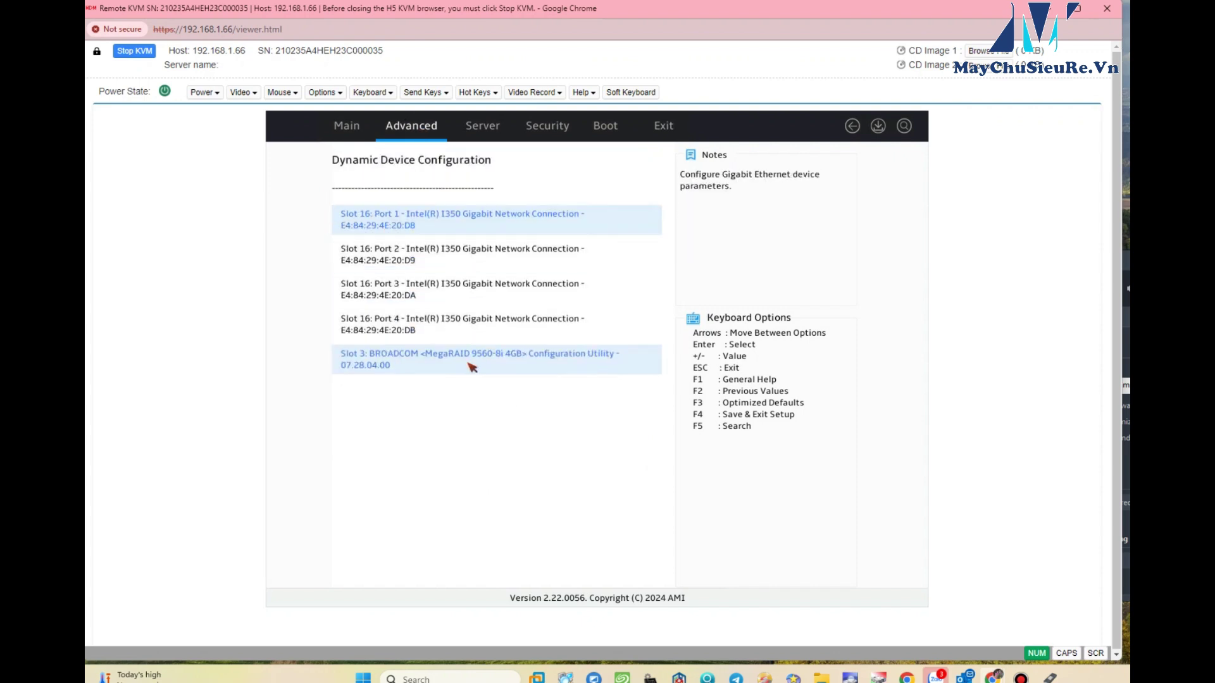
click(499, 361)
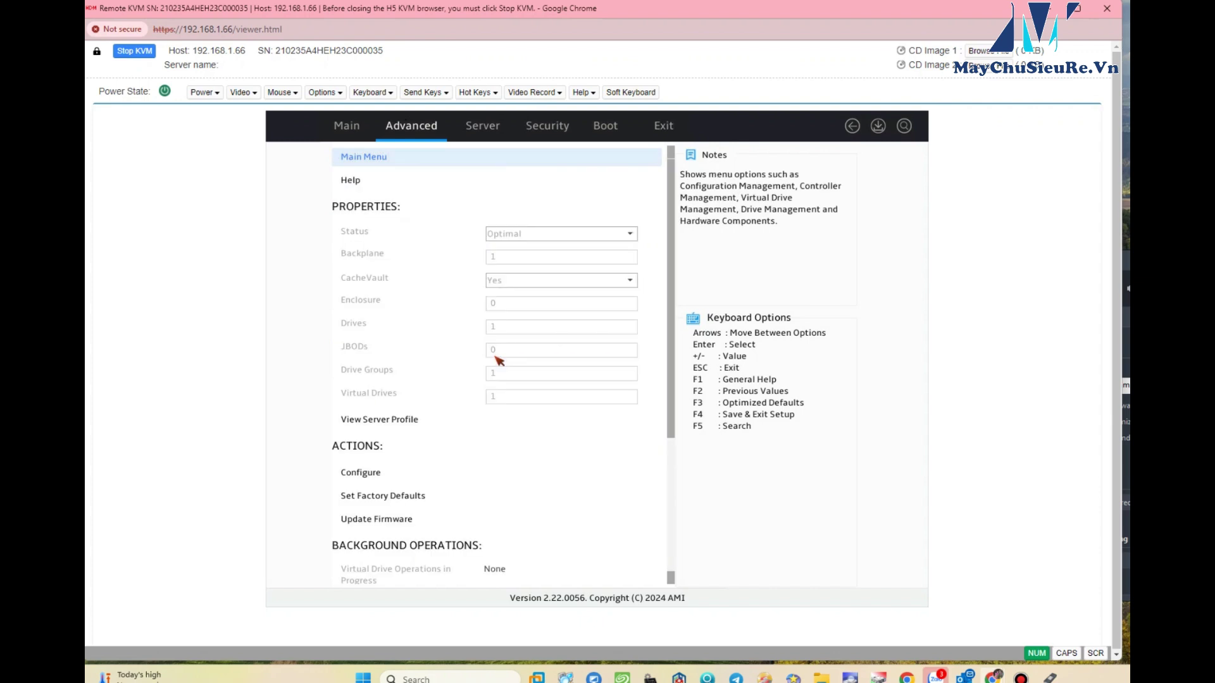
- Run Clear Configuration under Main Menu > Configuration Management, confirming and acknowledging success
click(376, 159)
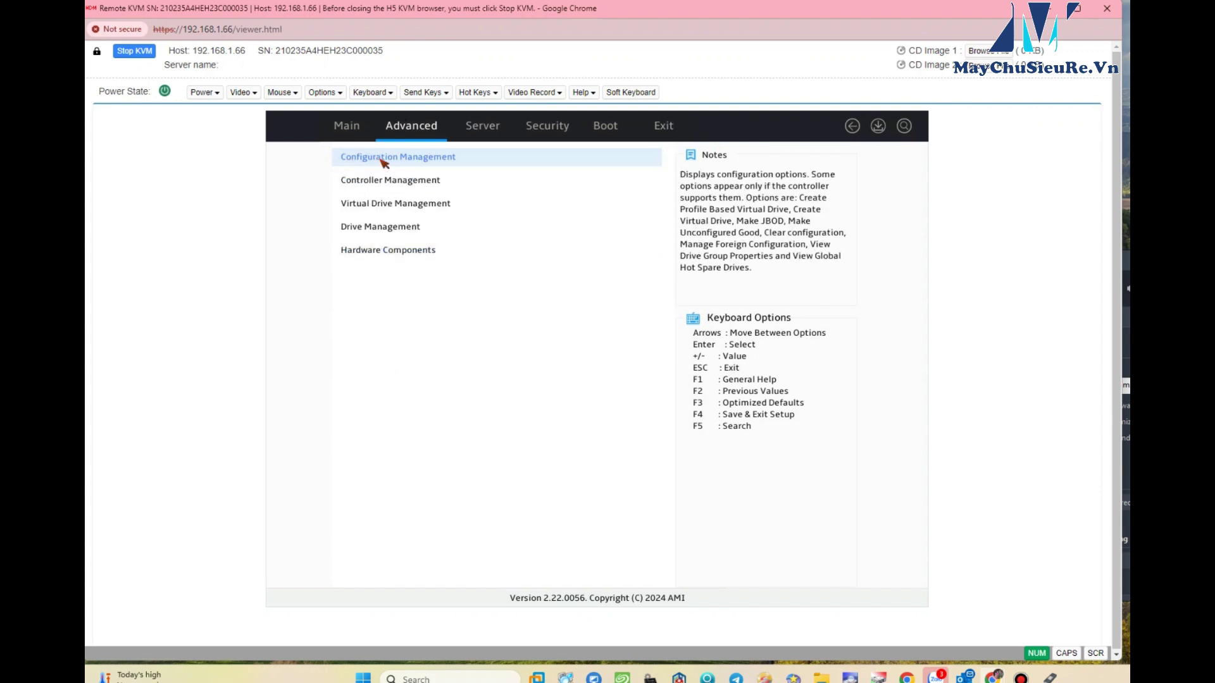
click(381, 159)
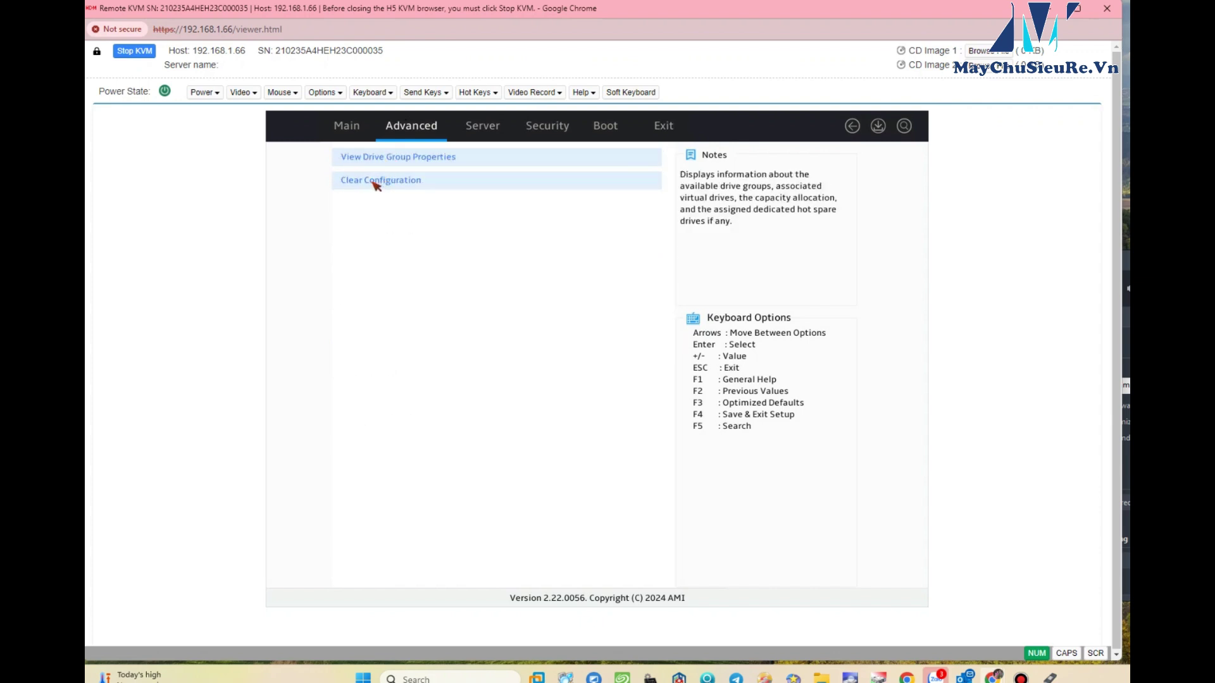
click(377, 183)
click(485, 243)
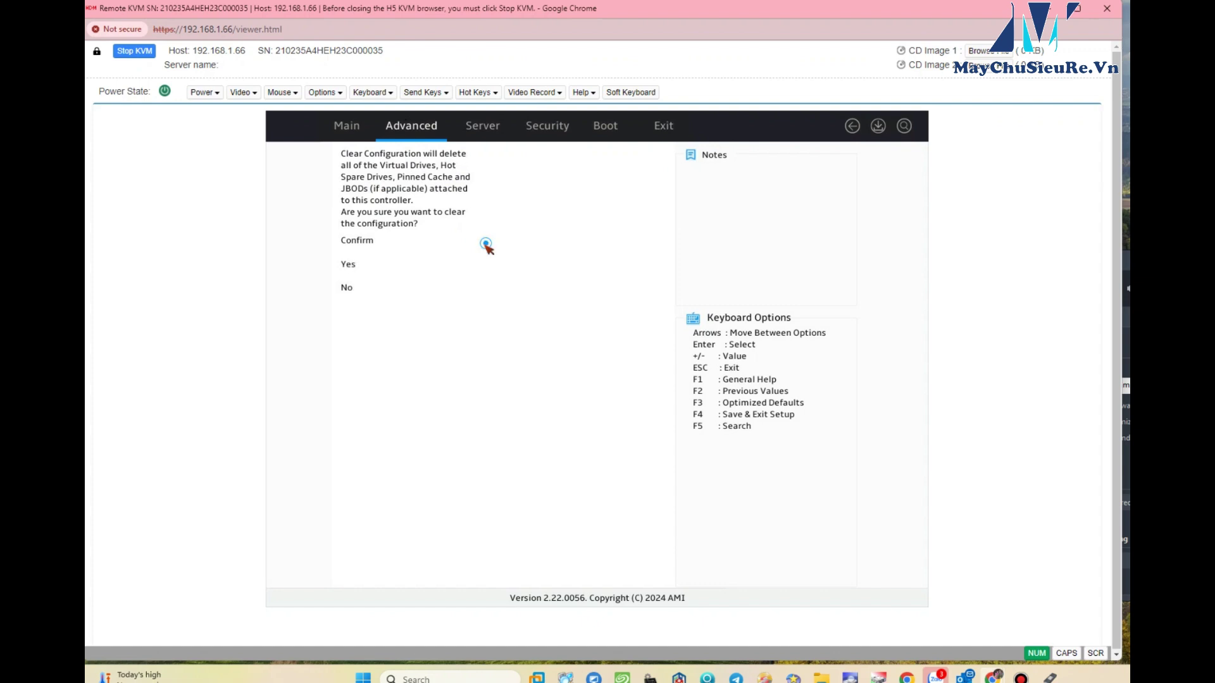
click(391, 270)
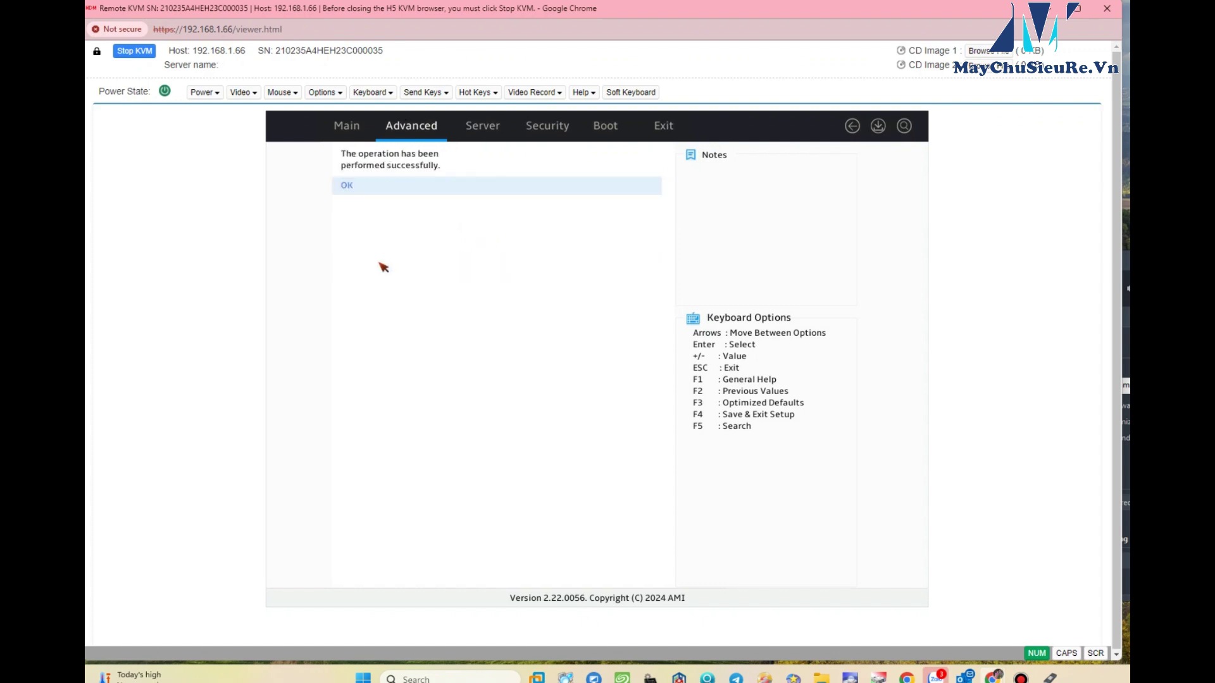
click(360, 191)
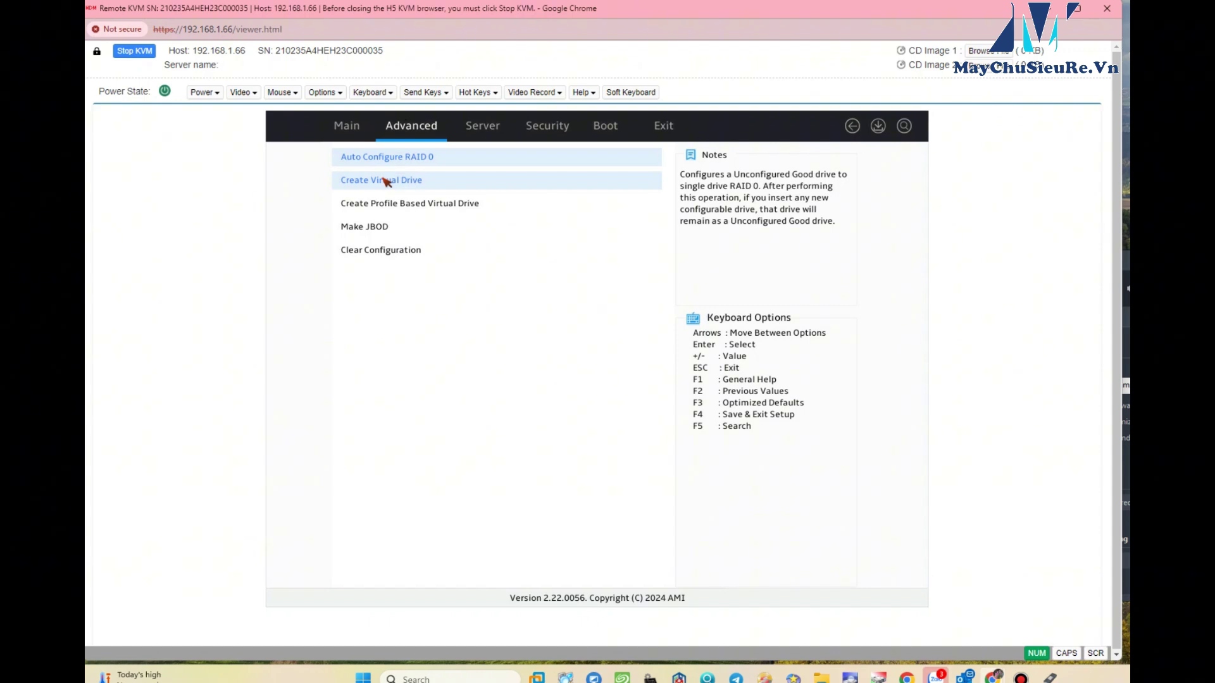
- Start a RAID 0 virtual drive and select the 558.406 GB SAS drive for it
click(386, 181)
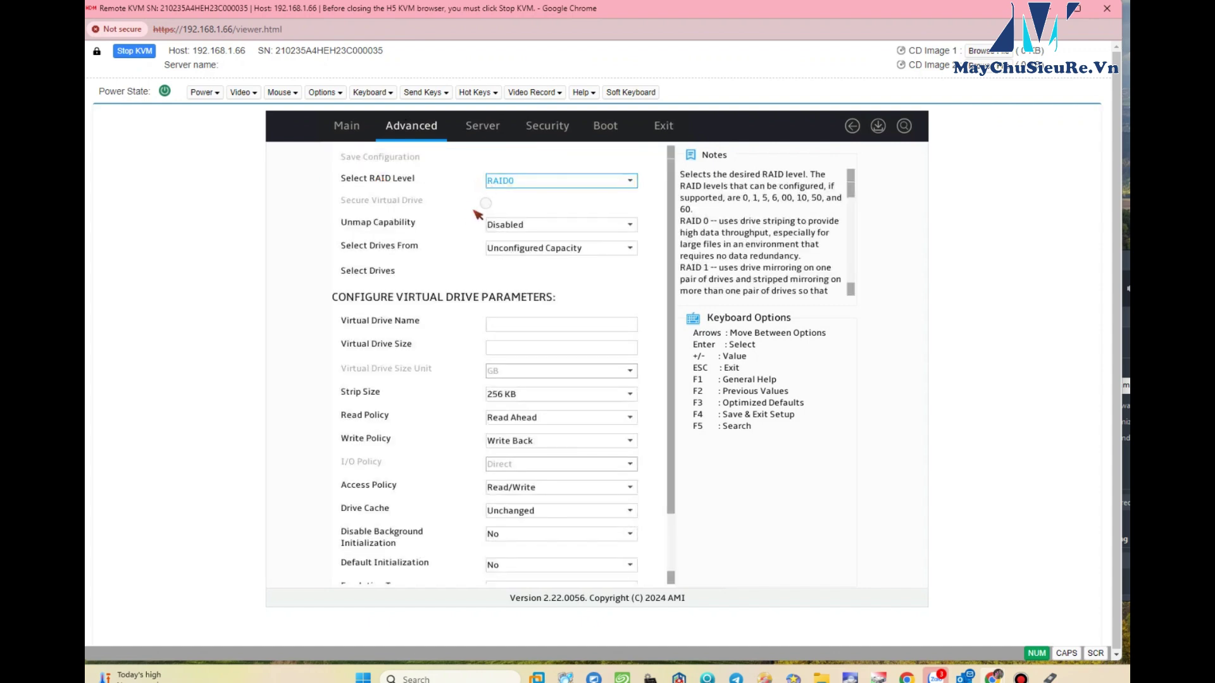
click(383, 272)
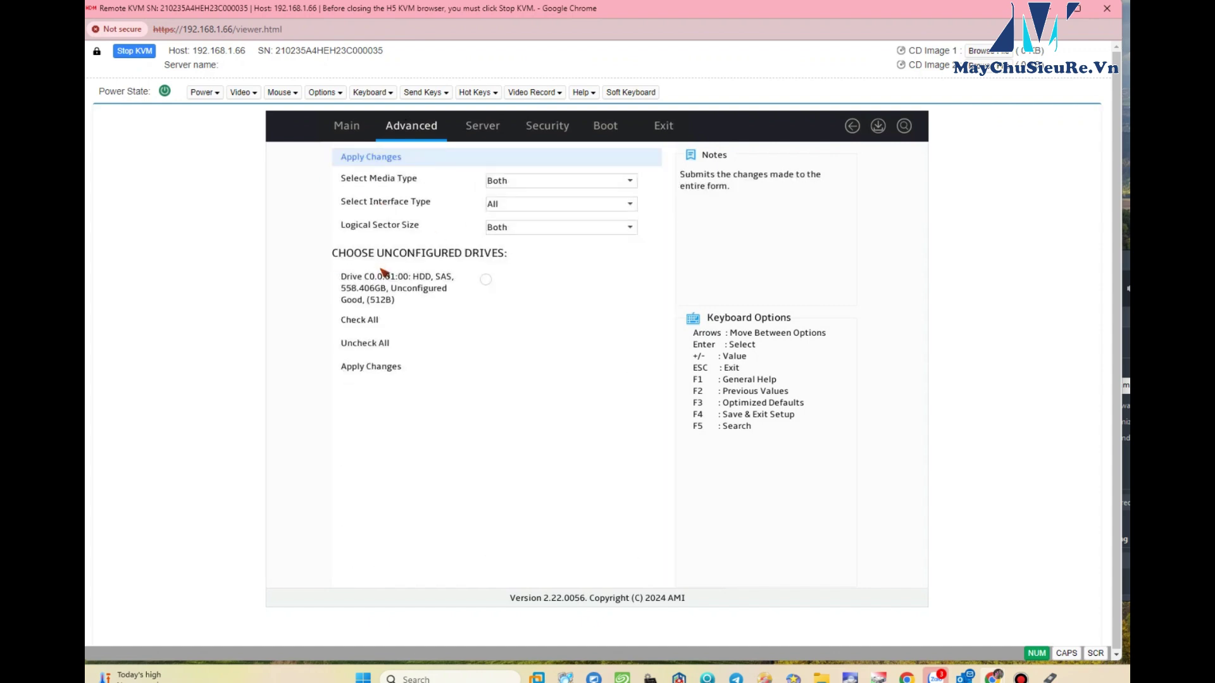
click(485, 278)
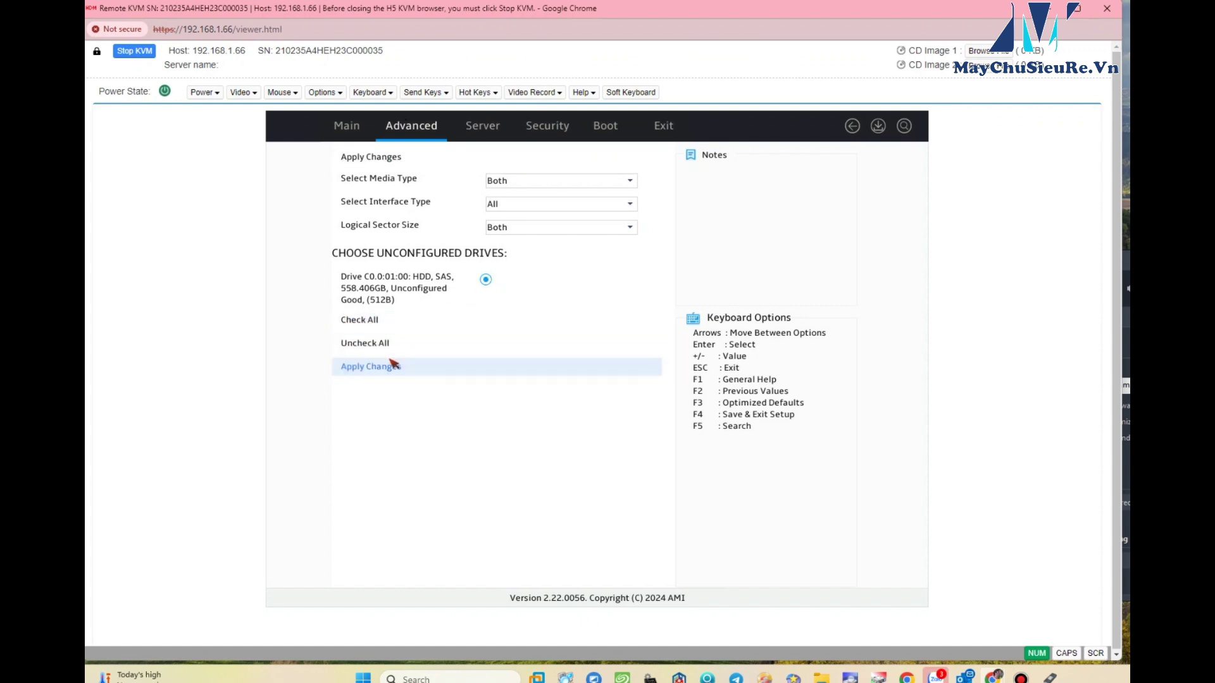
click(380, 371)
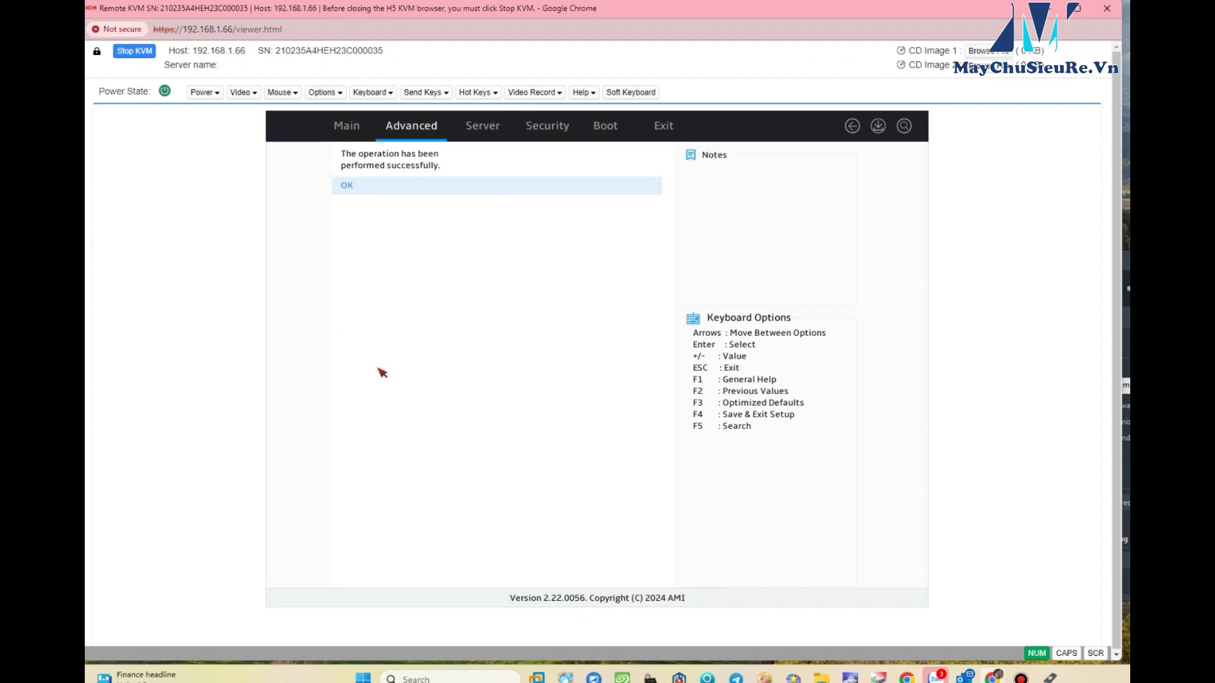
click(355, 187)
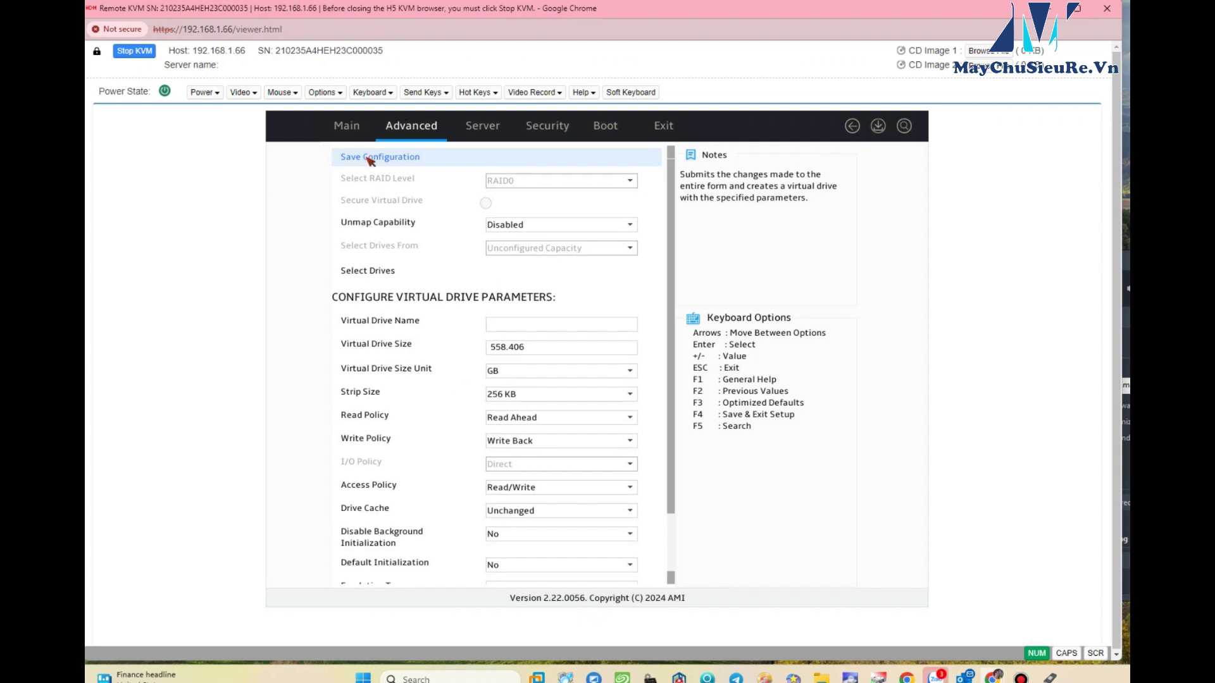
- Save the virtual drive configuration, confirming data deletion and acknowledging success
click(370, 158)
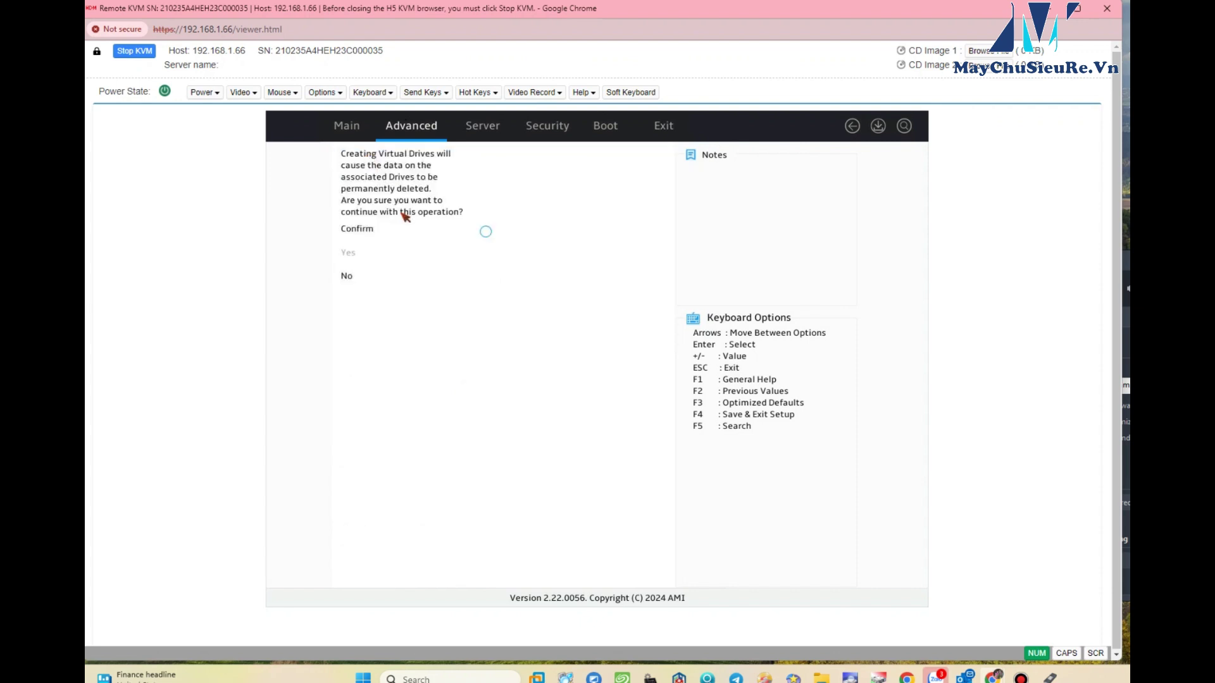
click(486, 232)
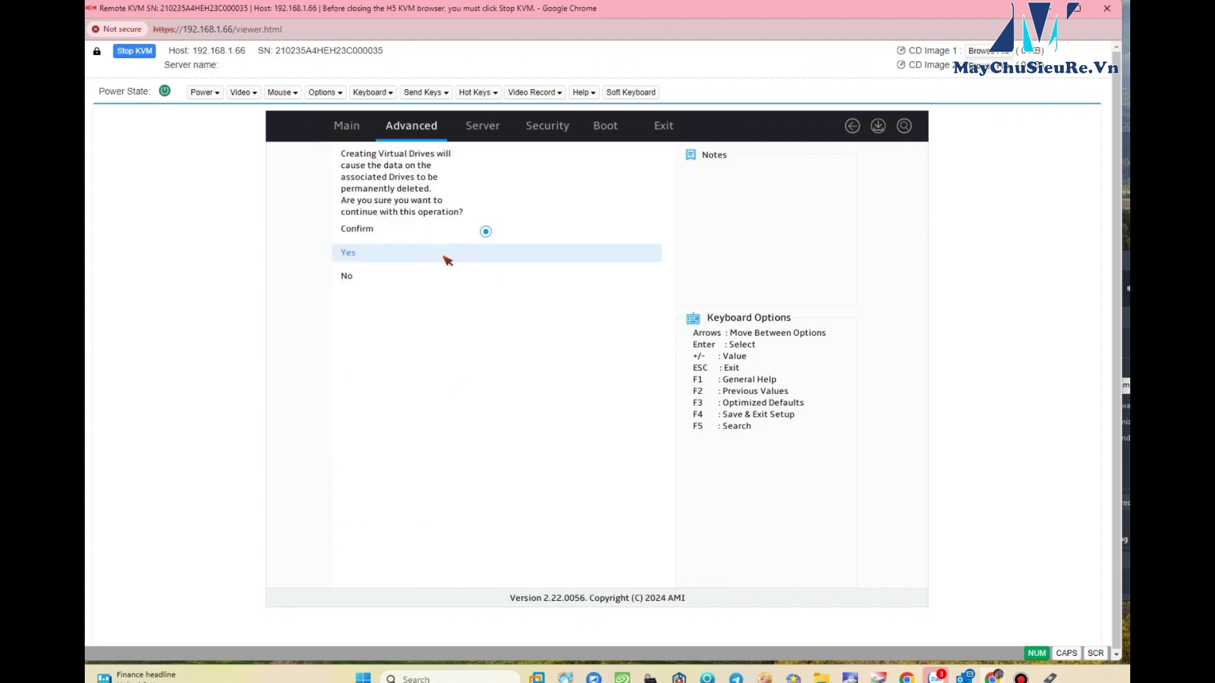
click(383, 253)
click(353, 193)
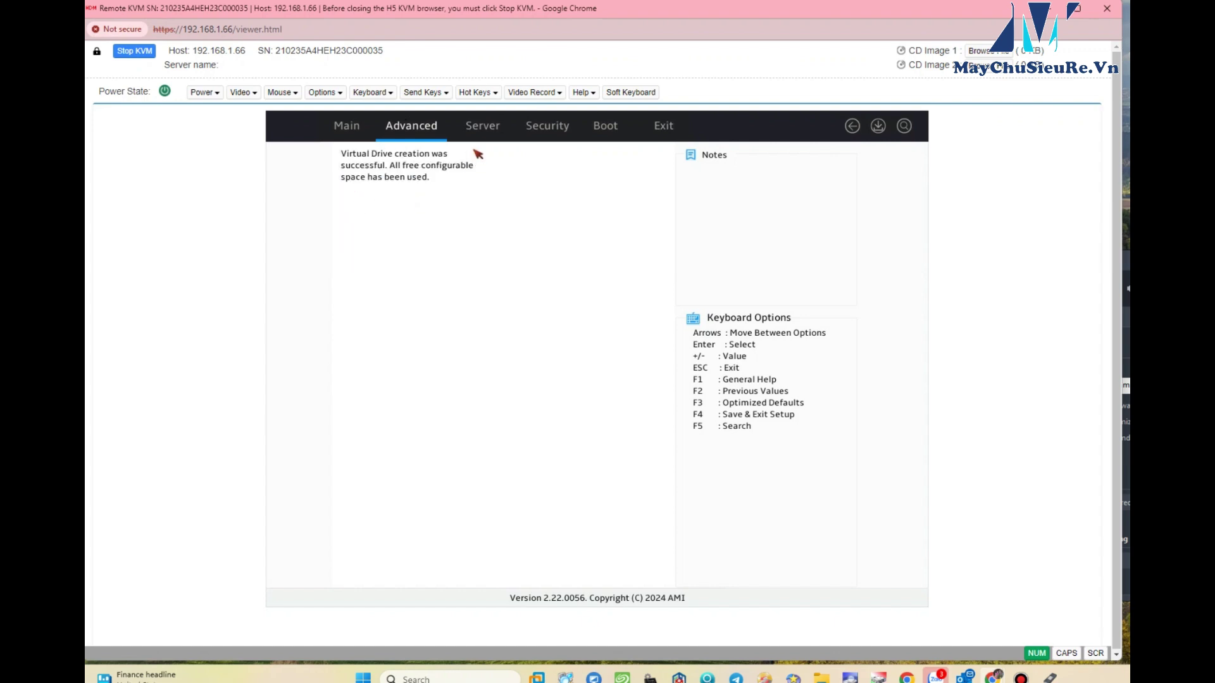
click(484, 130)
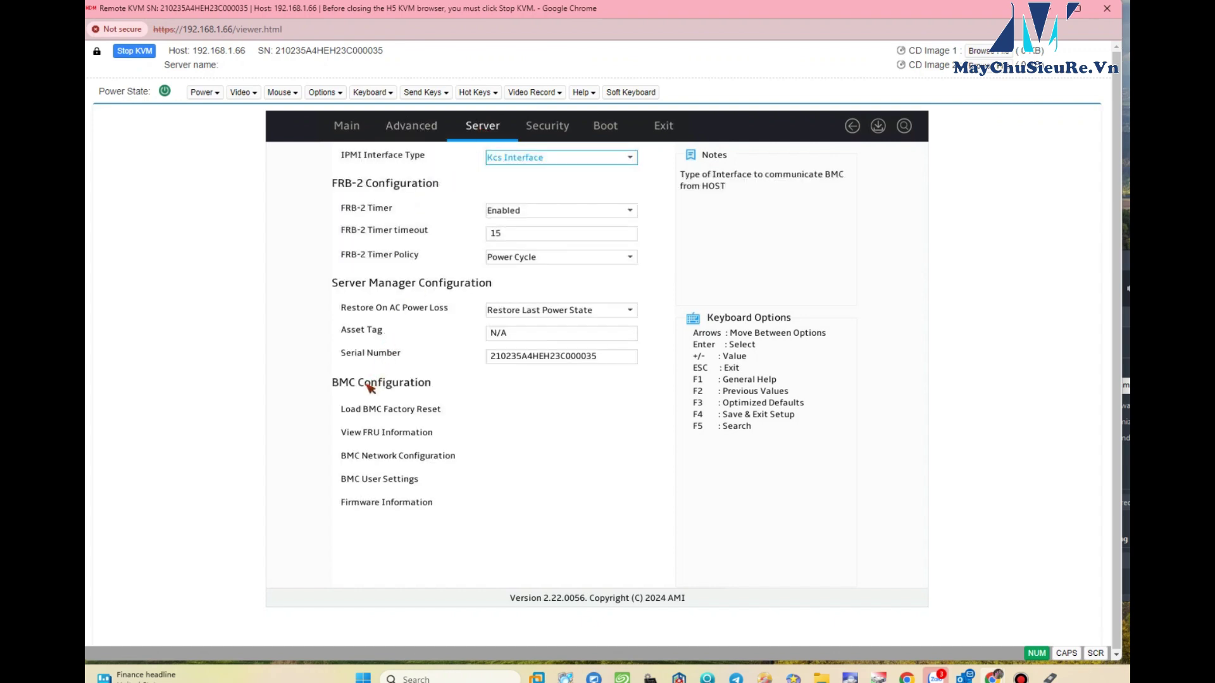
- Check the BMC IPv4 network settings under Server, then move to the Boot page
click(389, 463)
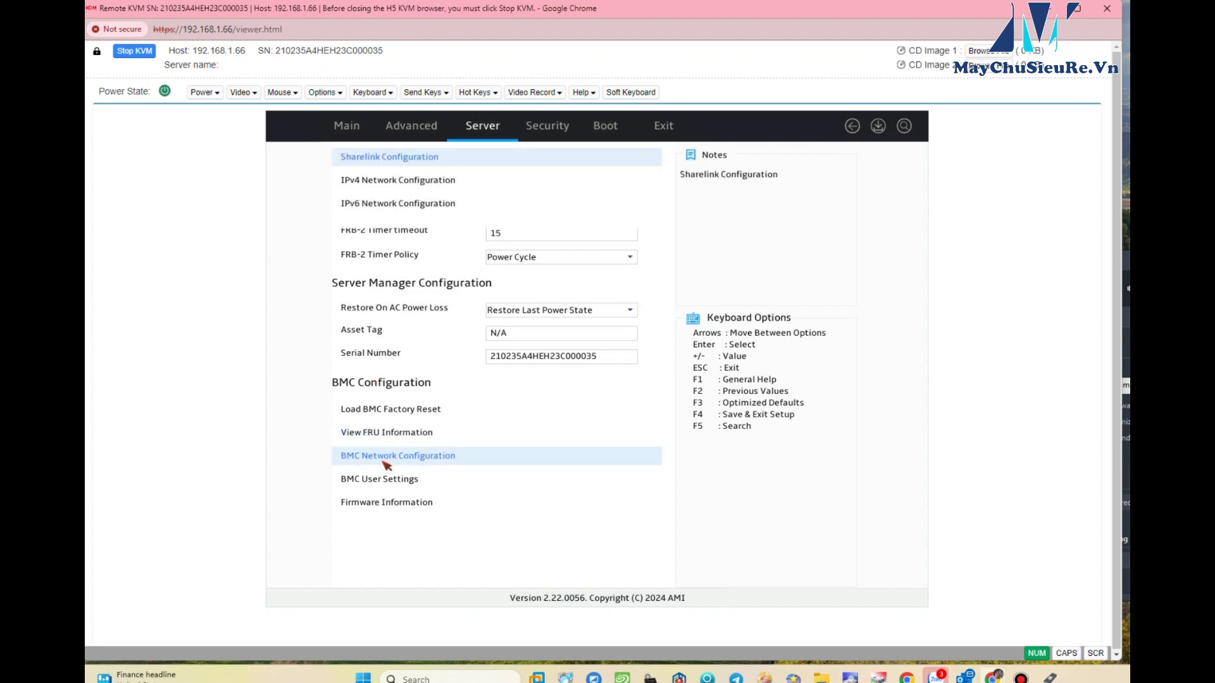
click(374, 182)
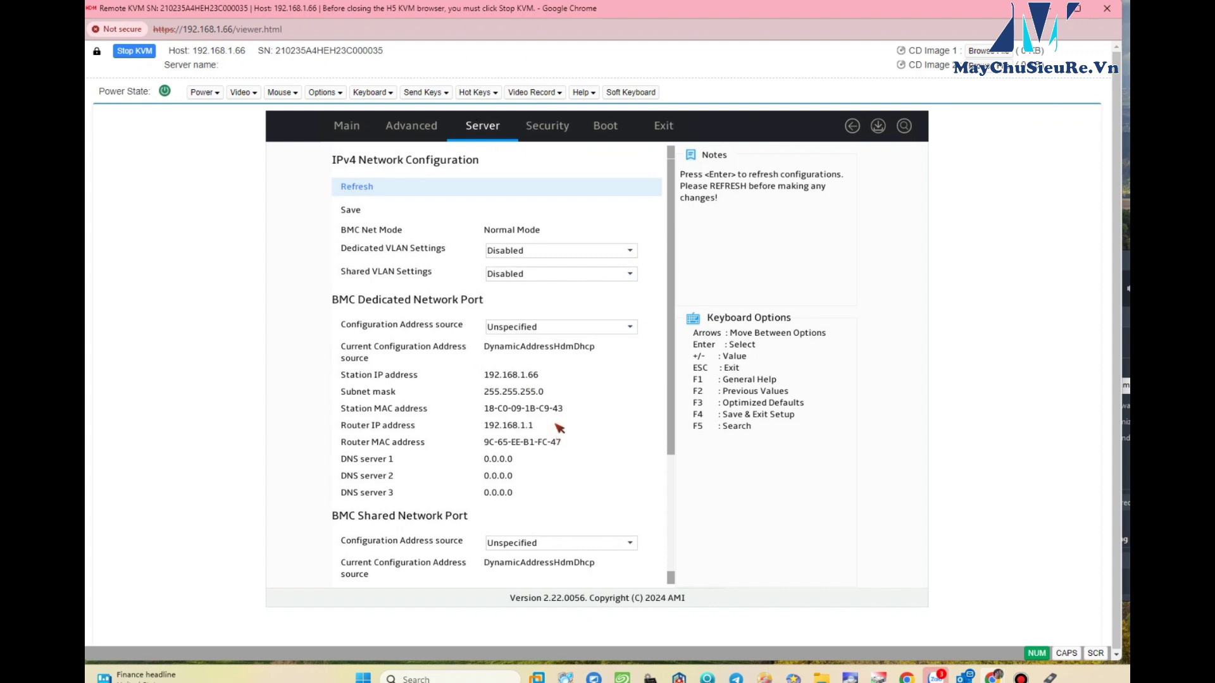
click(568, 129)
click(605, 127)
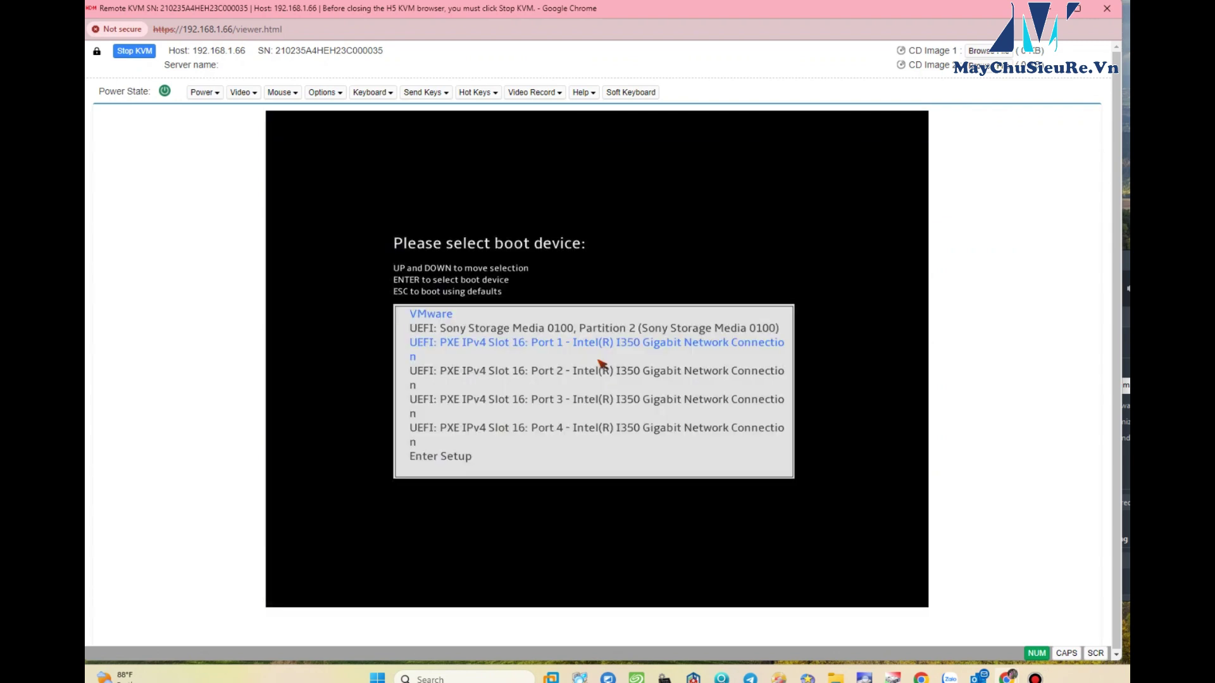
- Boot the installer from UEFI: Sony Storage Media 0100, Partition 2
key(Up)
key(Down)
key(Down)
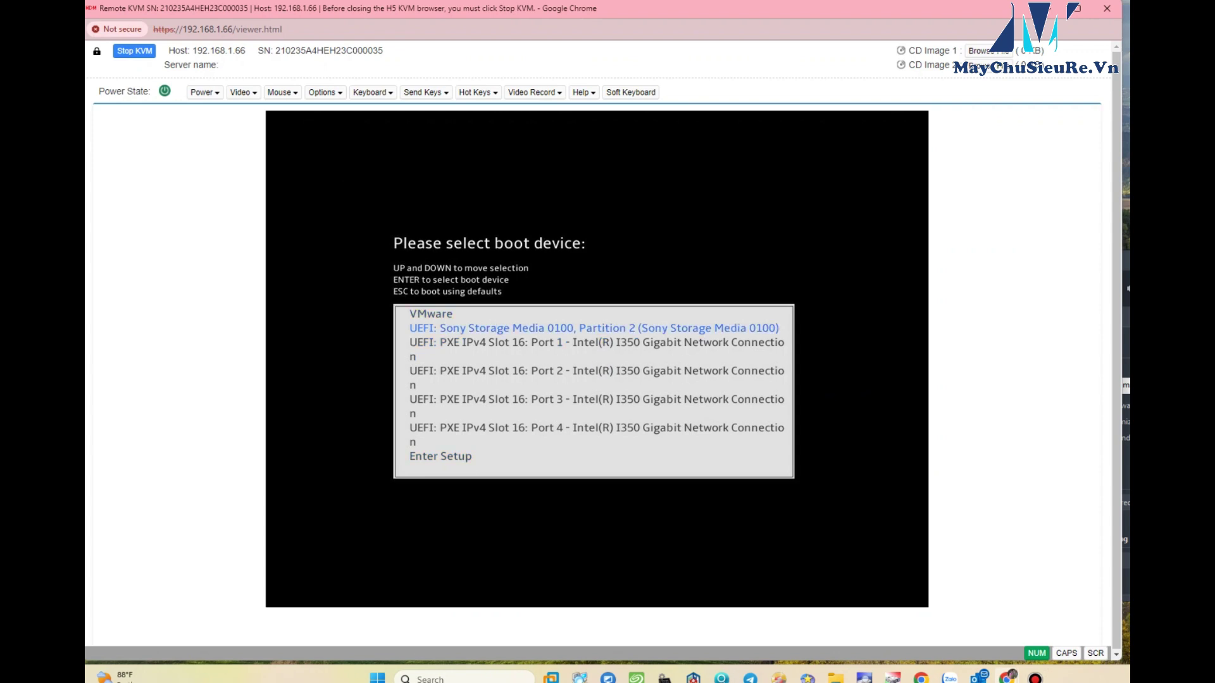
key(Return)
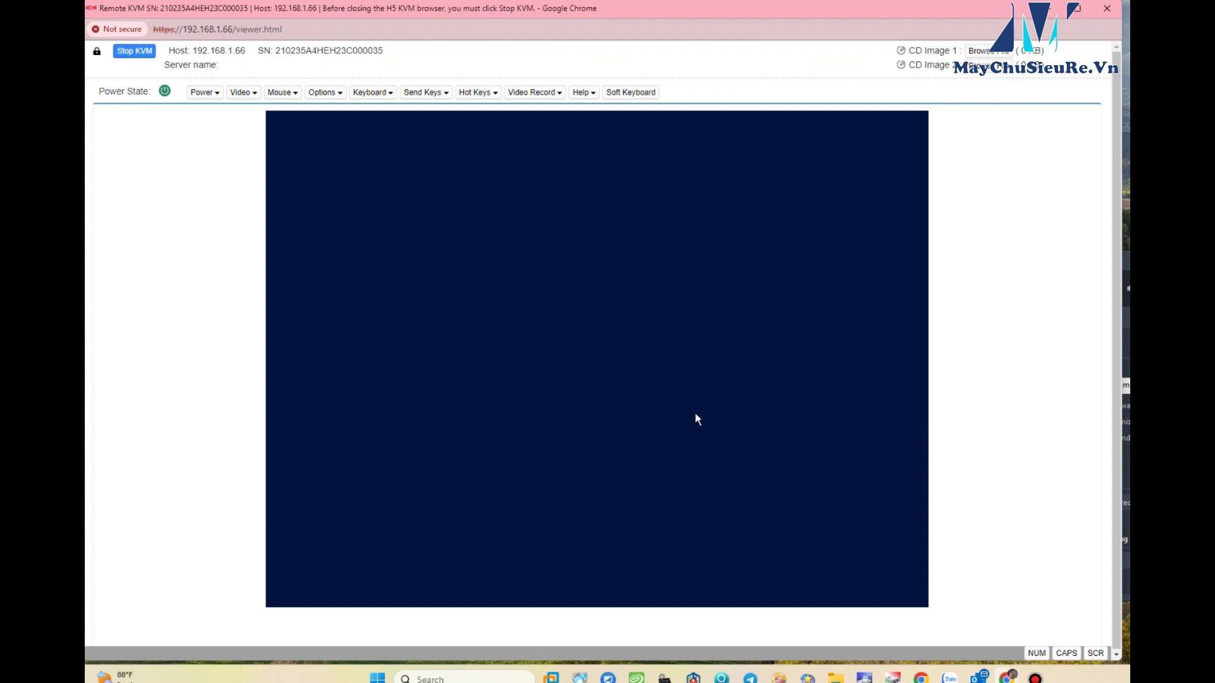
- Keep the language defaults, start installing, and pick Windows Server 2022 Standard (Desktop Experience)
click(761, 468)
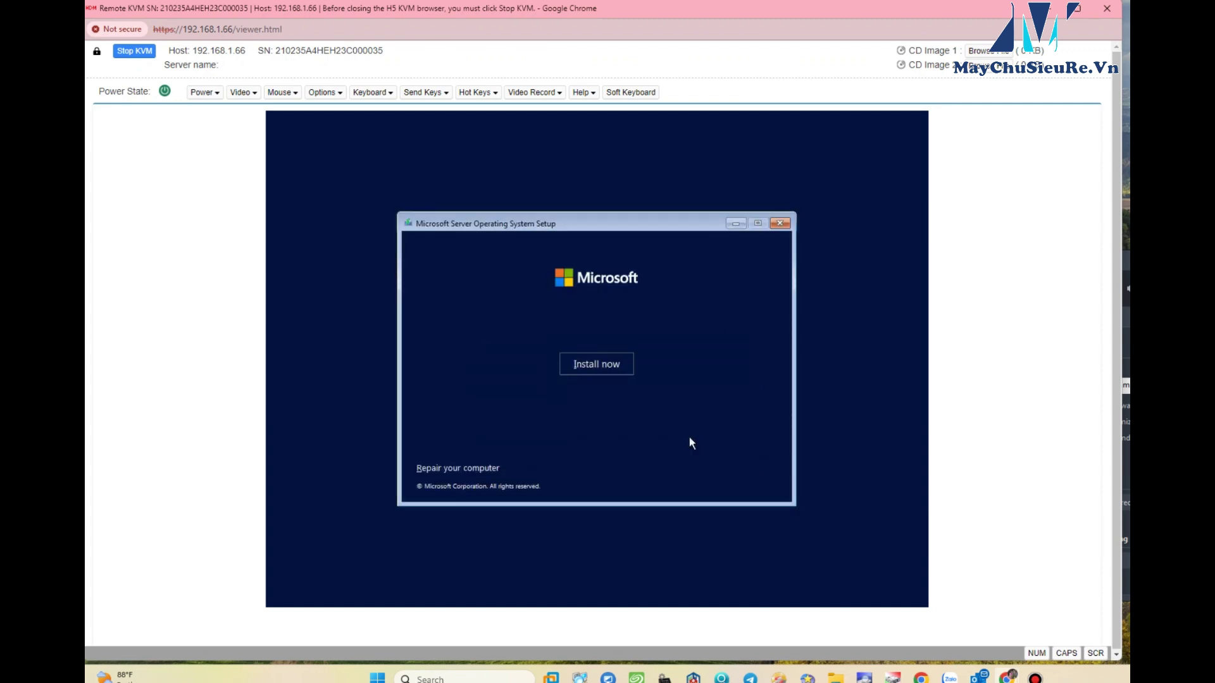
click(604, 365)
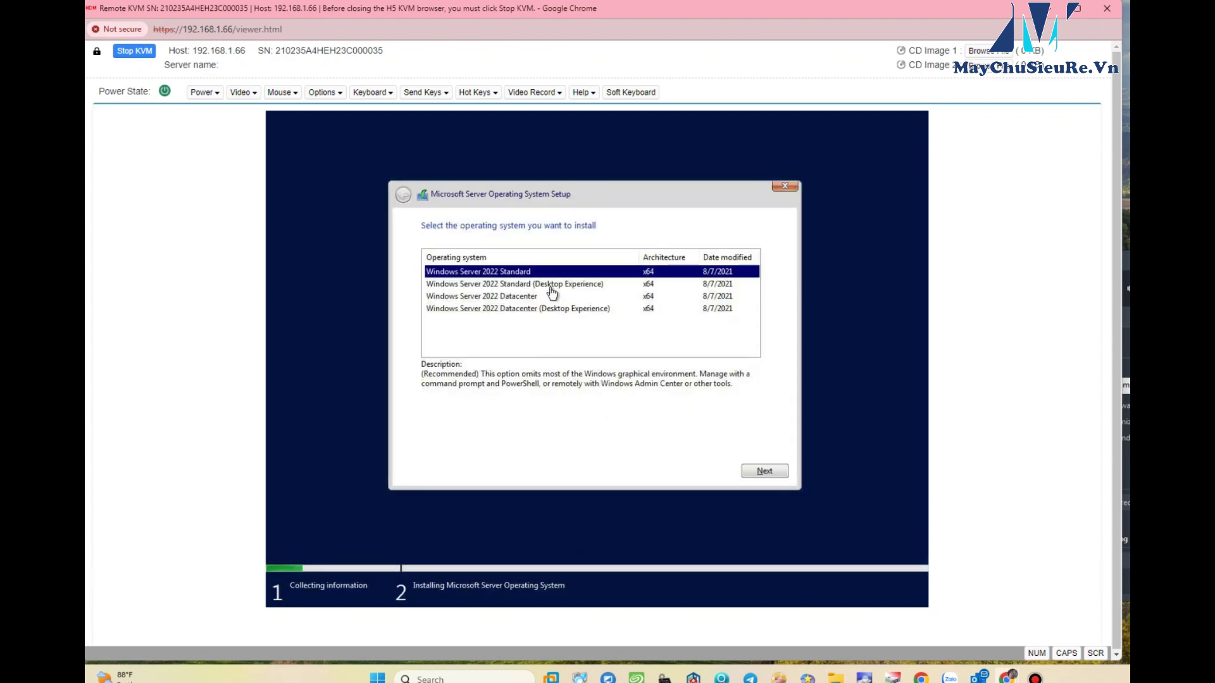
click(548, 286)
click(753, 471)
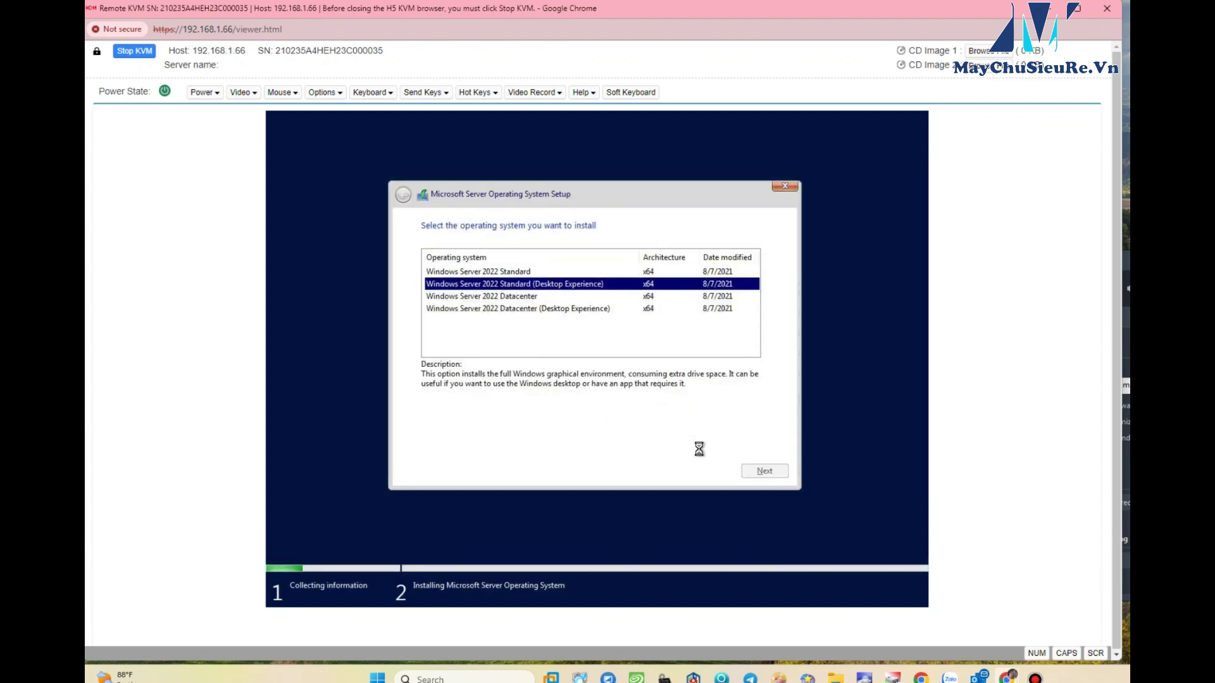
- Accept the license terms and choose a Custom installation
key(space)
click(764, 473)
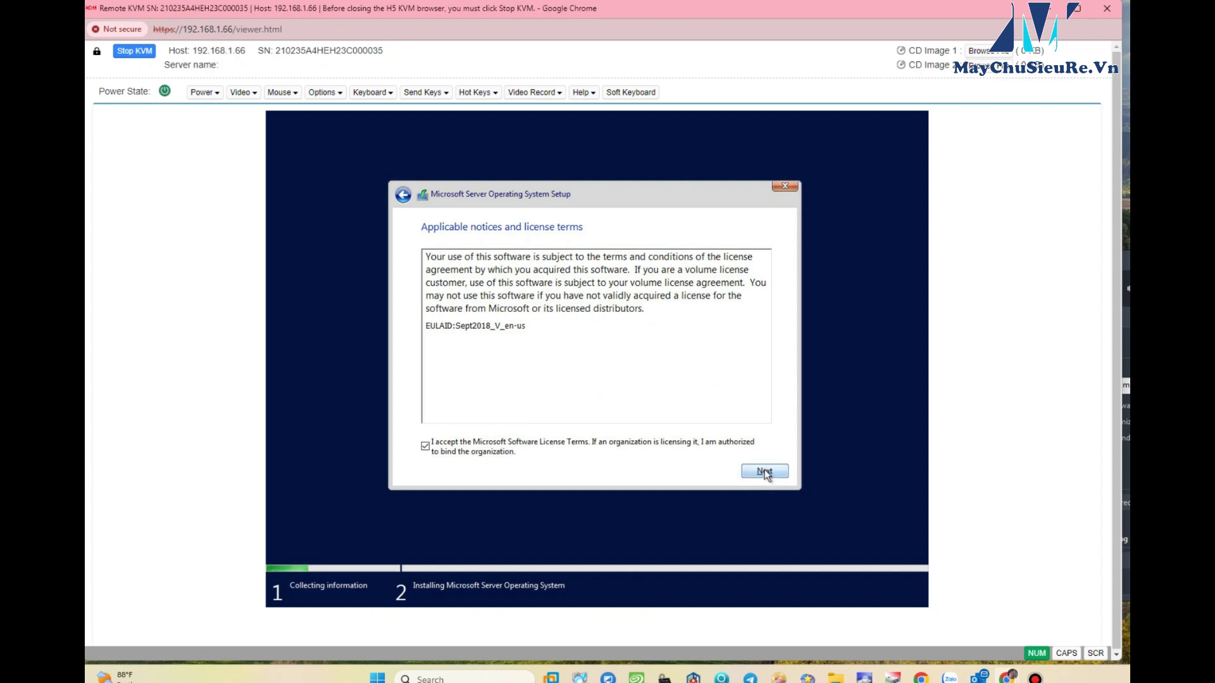
click(542, 324)
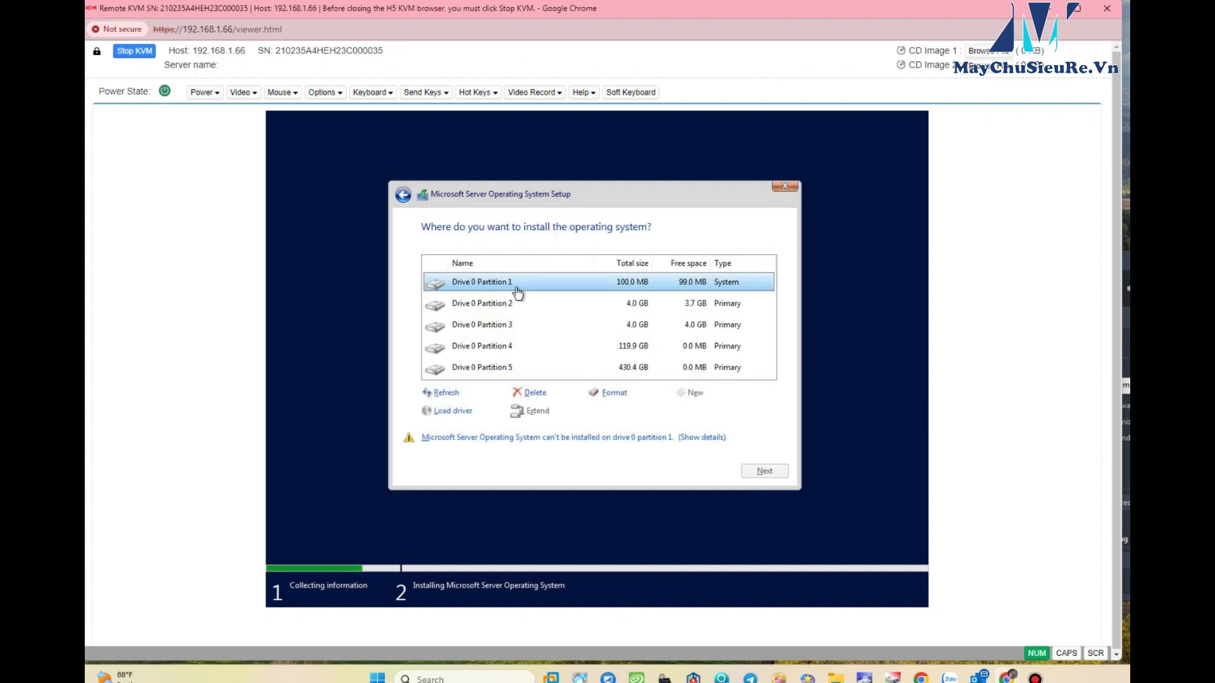
- Delete the 100 MB system partition and the next two Drive 0 partitions
click(530, 393)
click(688, 417)
click(529, 304)
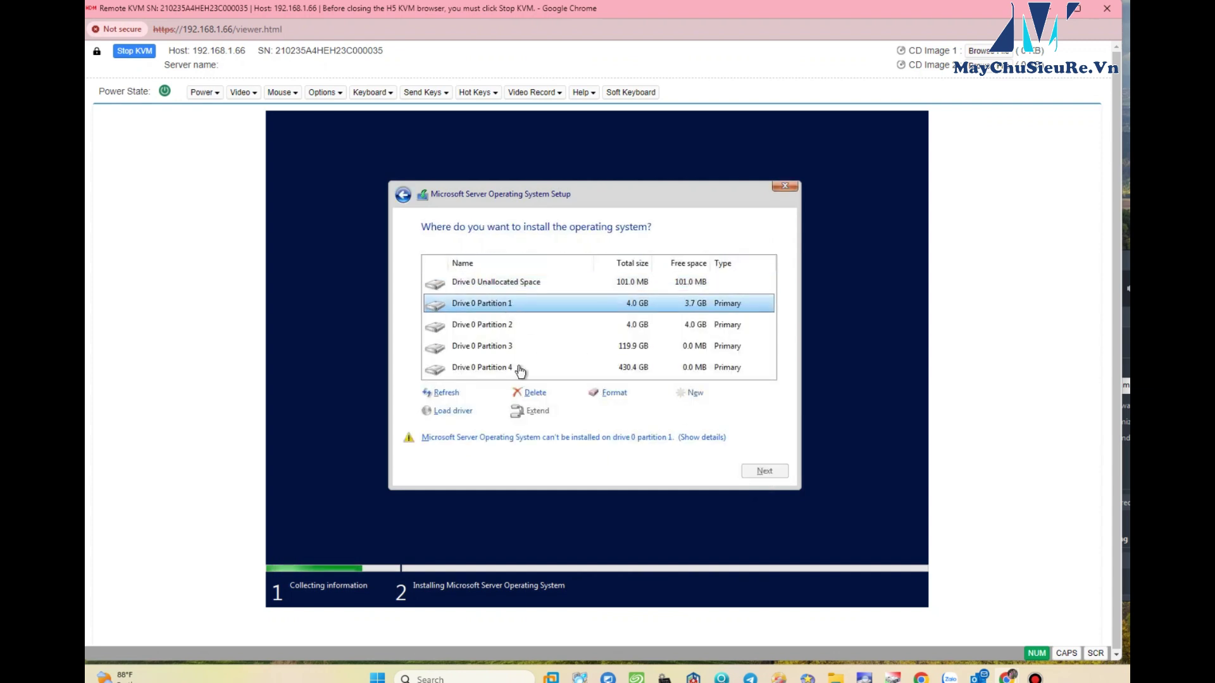
click(530, 393)
click(680, 415)
click(499, 304)
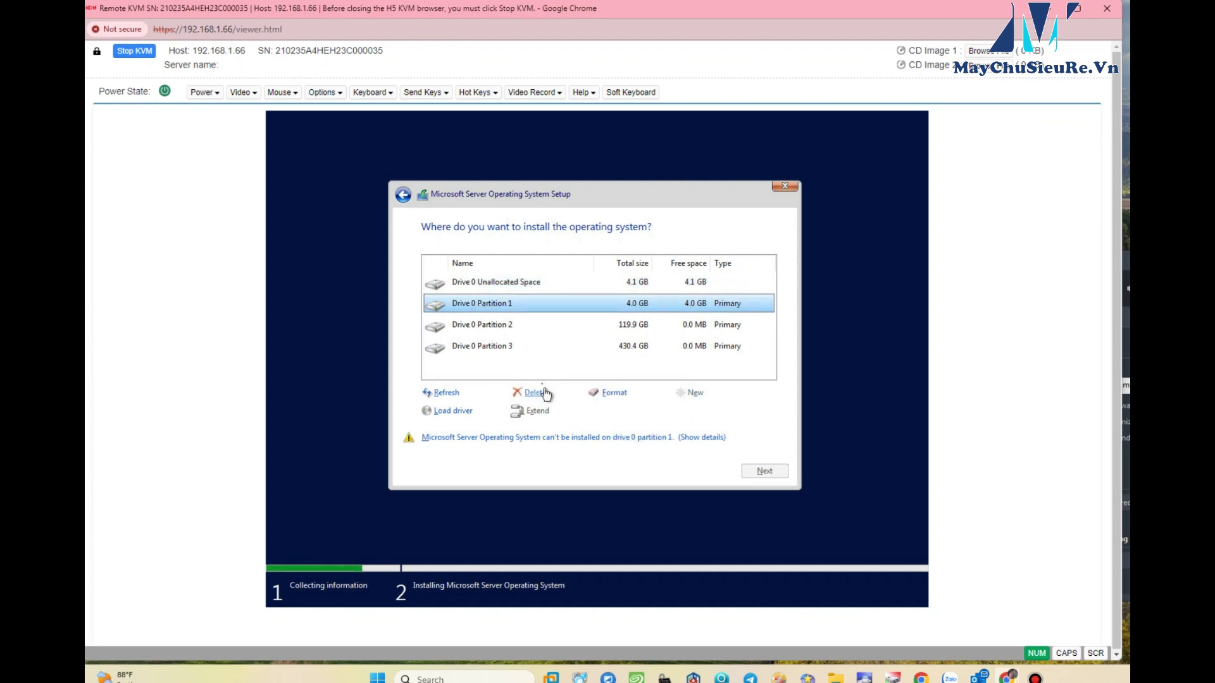
click(531, 393)
click(680, 416)
- Delete the 119.9 GB and 430.4 GB partitions, then install onto the unallocated space
click(500, 303)
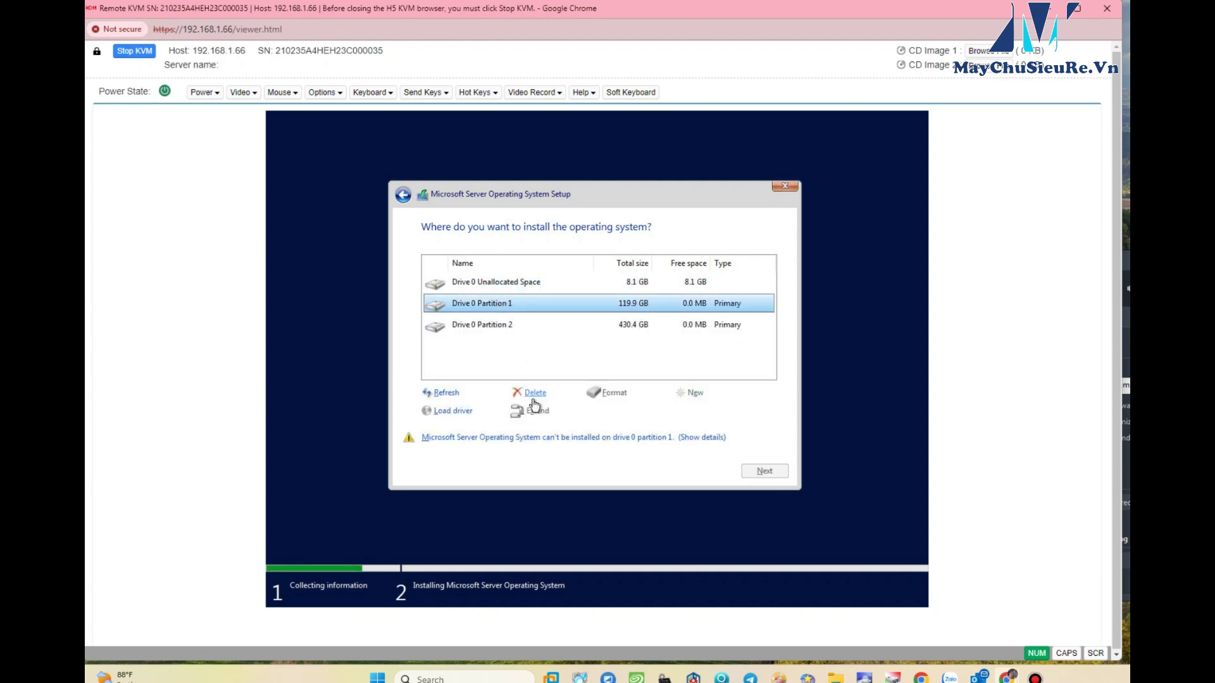
click(532, 392)
click(680, 415)
click(511, 309)
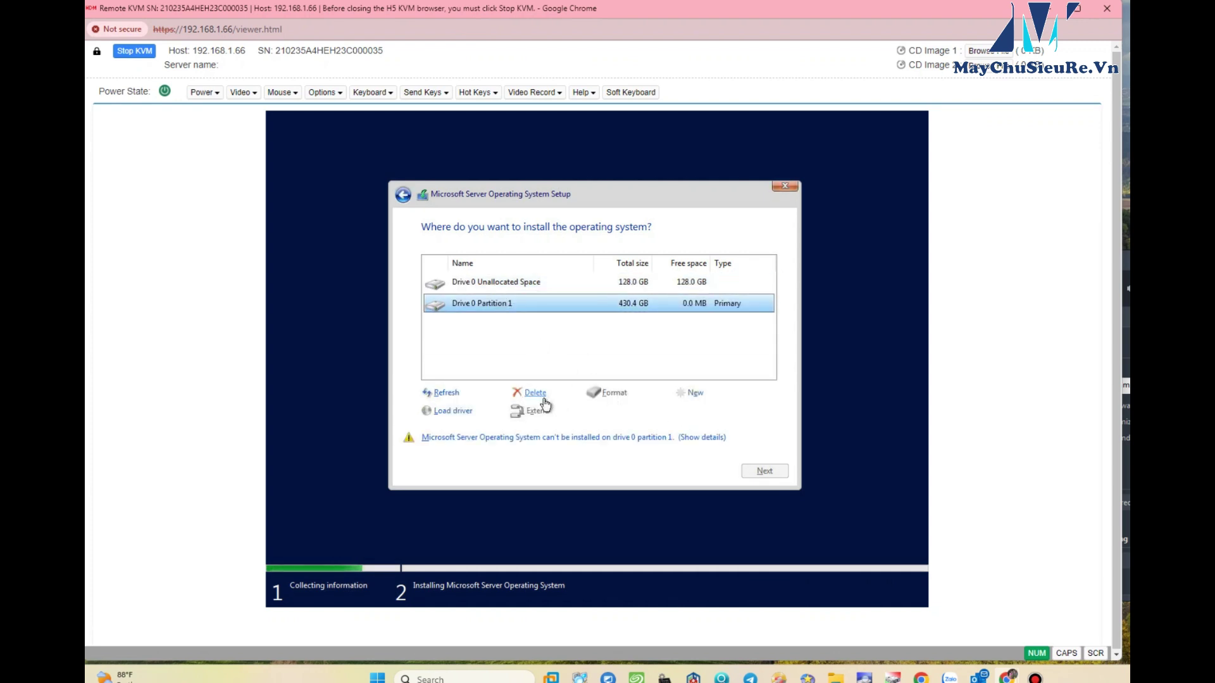
click(532, 393)
click(680, 415)
click(764, 471)
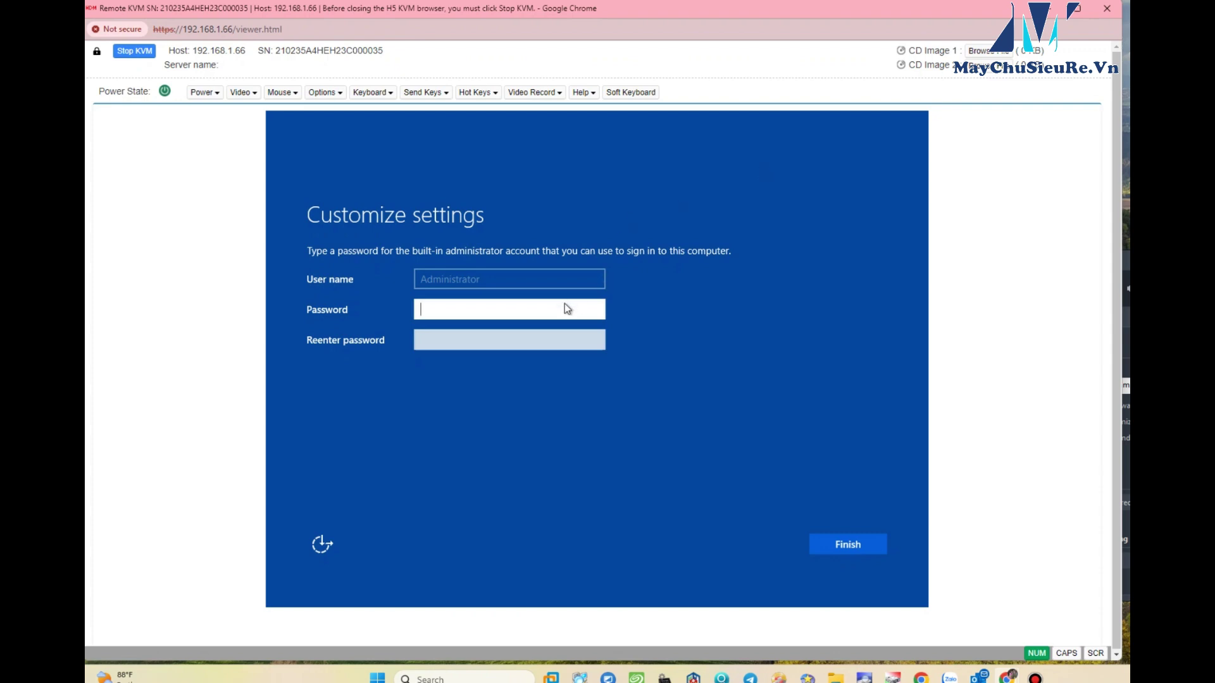
- Enter and confirm the built-in Administrator password, then submit it
text(••••••••)
key(Tab)
text(•••••••••••)
key(Return)
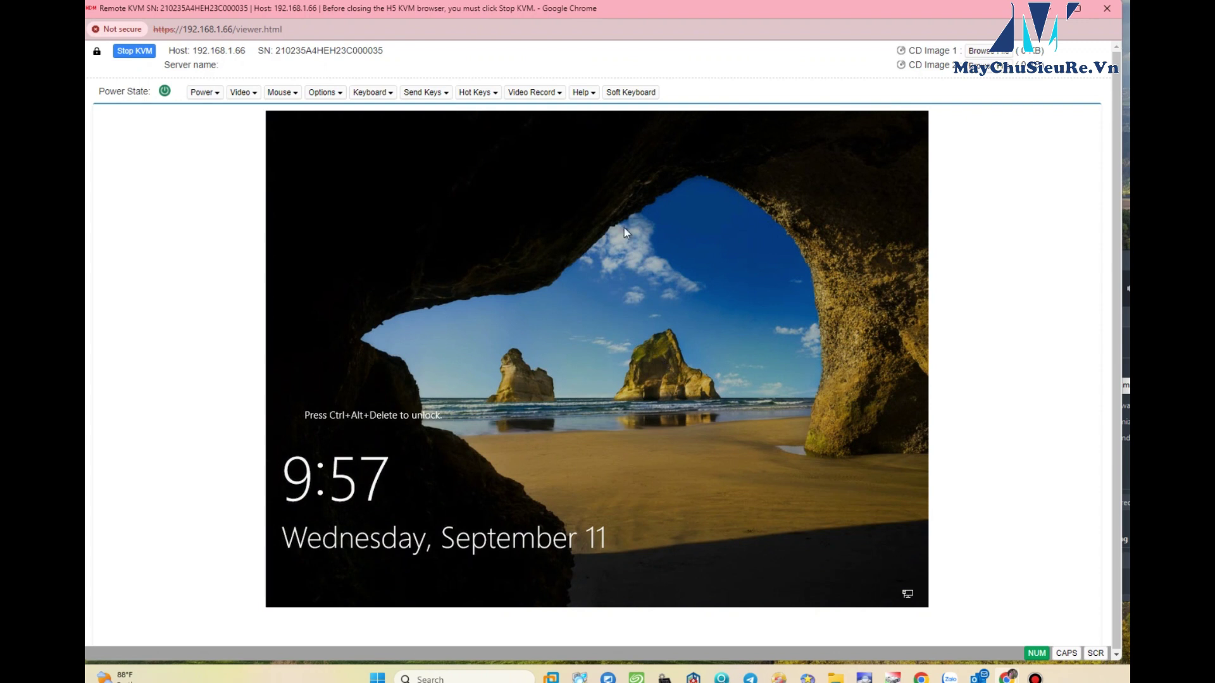
- Review the KVM toolbar's hot key, key, keyboard layout and mouse mode menus, opening the Soft Keyboard
click(478, 92)
click(425, 93)
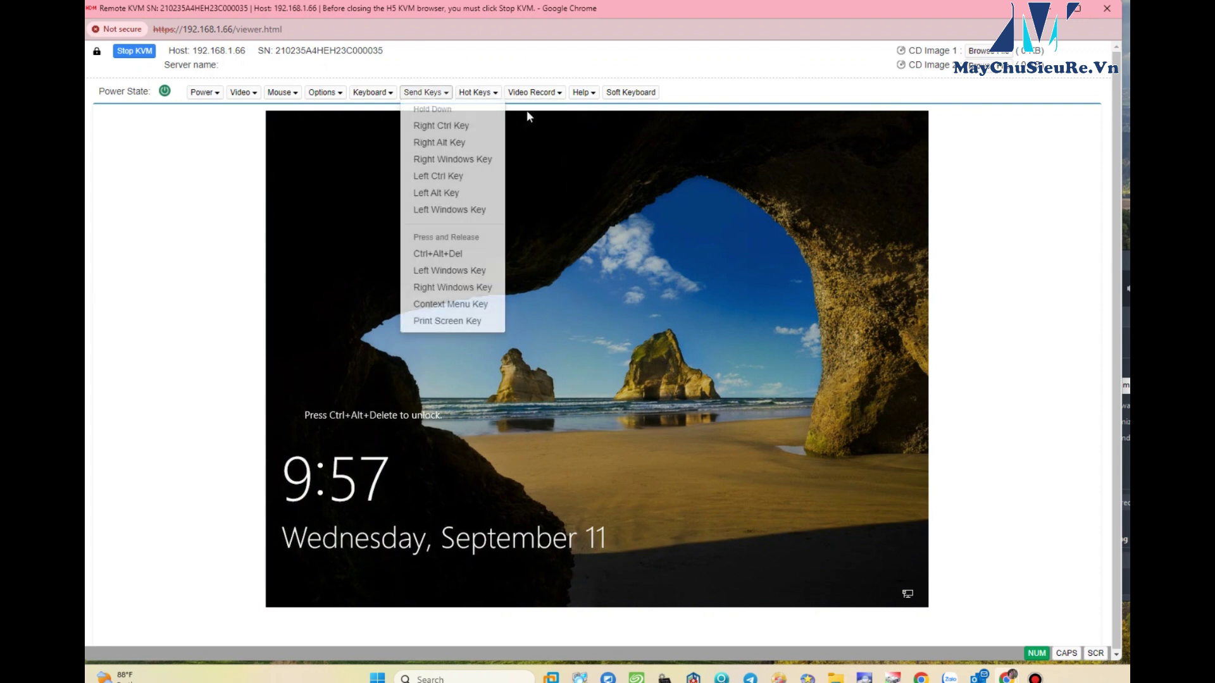
click(372, 92)
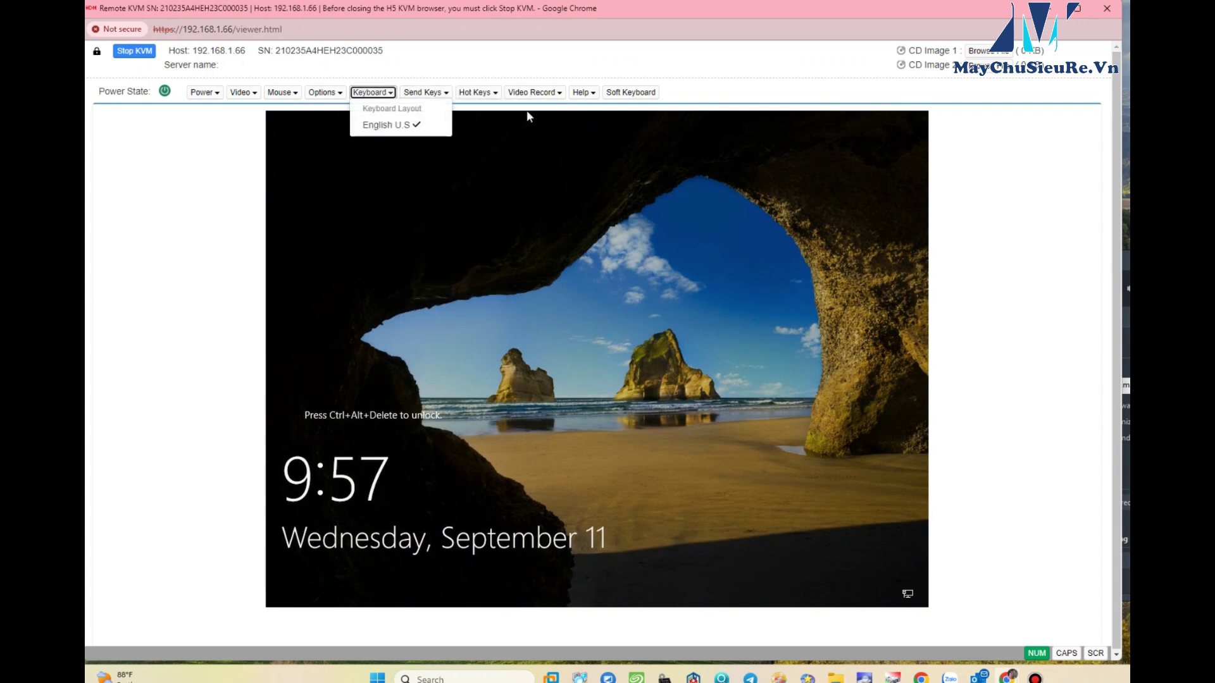
click(282, 92)
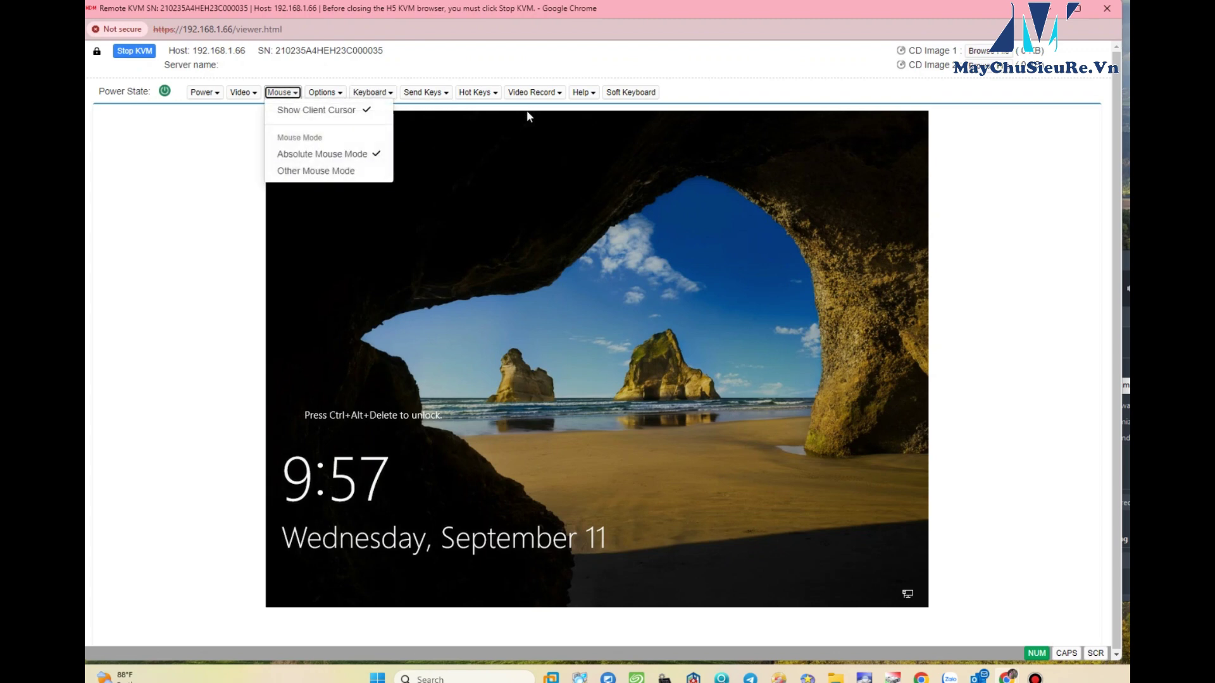
click(631, 92)
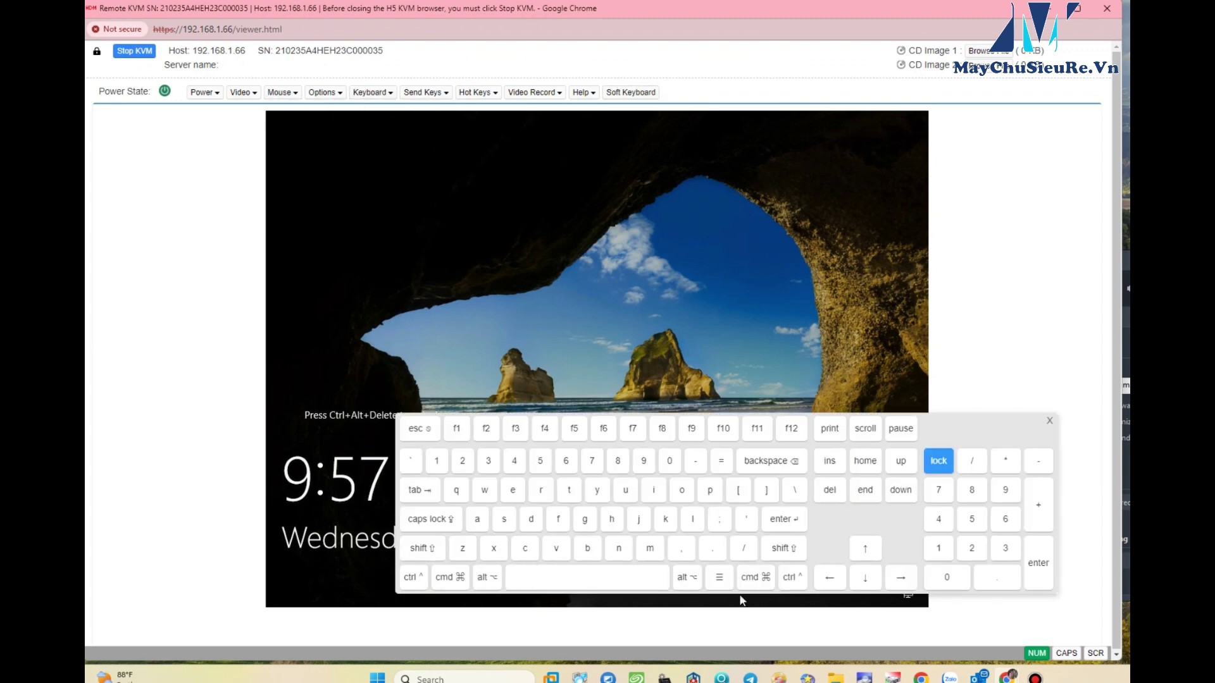
- Send Ctrl+Alt+Del with the Soft Keyboard, close it, and begin typing the Administrator password
click(414, 577)
click(487, 577)
click(829, 490)
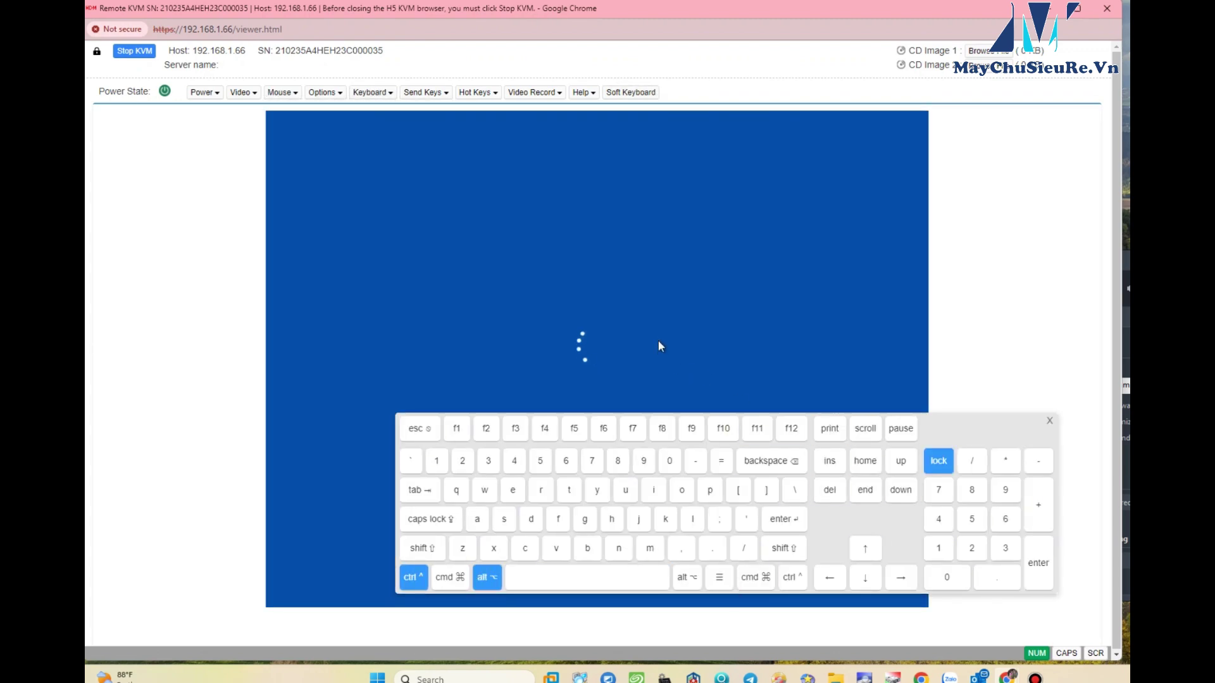
click(1050, 421)
text(a)
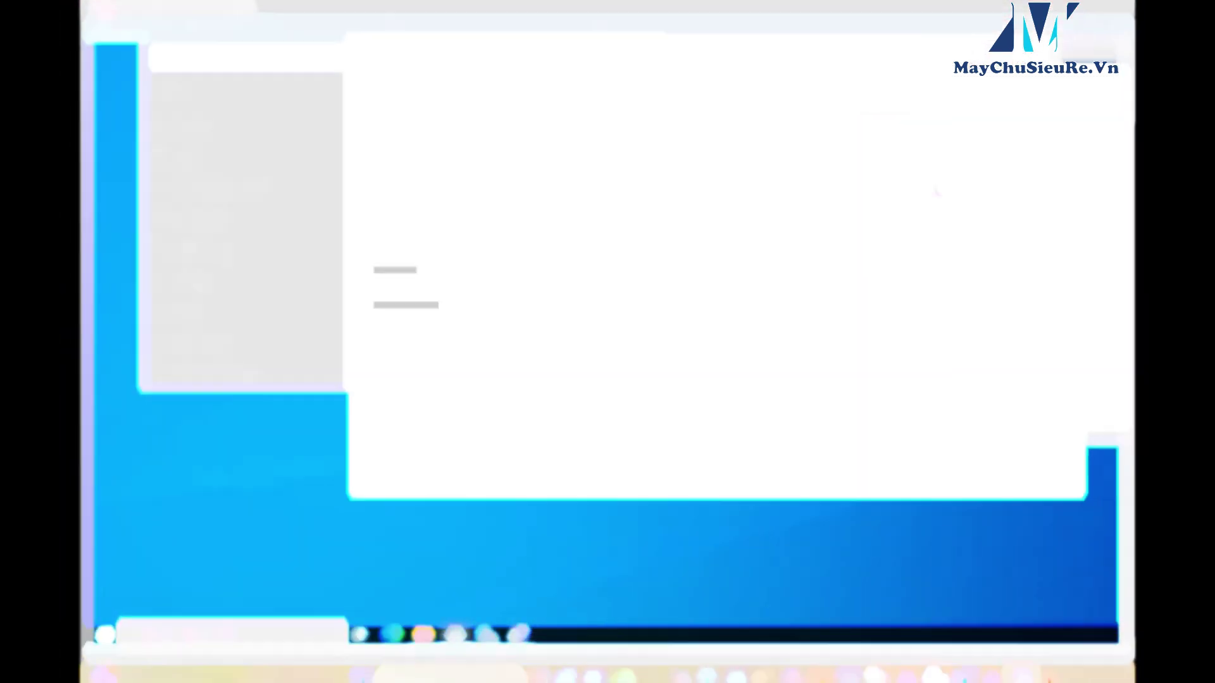
- Highlight the installed RAM amount in the system information
drag(497, 163, 558, 163)
drag(444, 179, 564, 143)
scroll(499, 215, down, 4)
scroll(499, 215, up, 1)
- Run SetupChipset from the Chipset-10.1.19263.8344 zip on the Desktop
scroll(499, 215, up, 3)
click(424, 635)
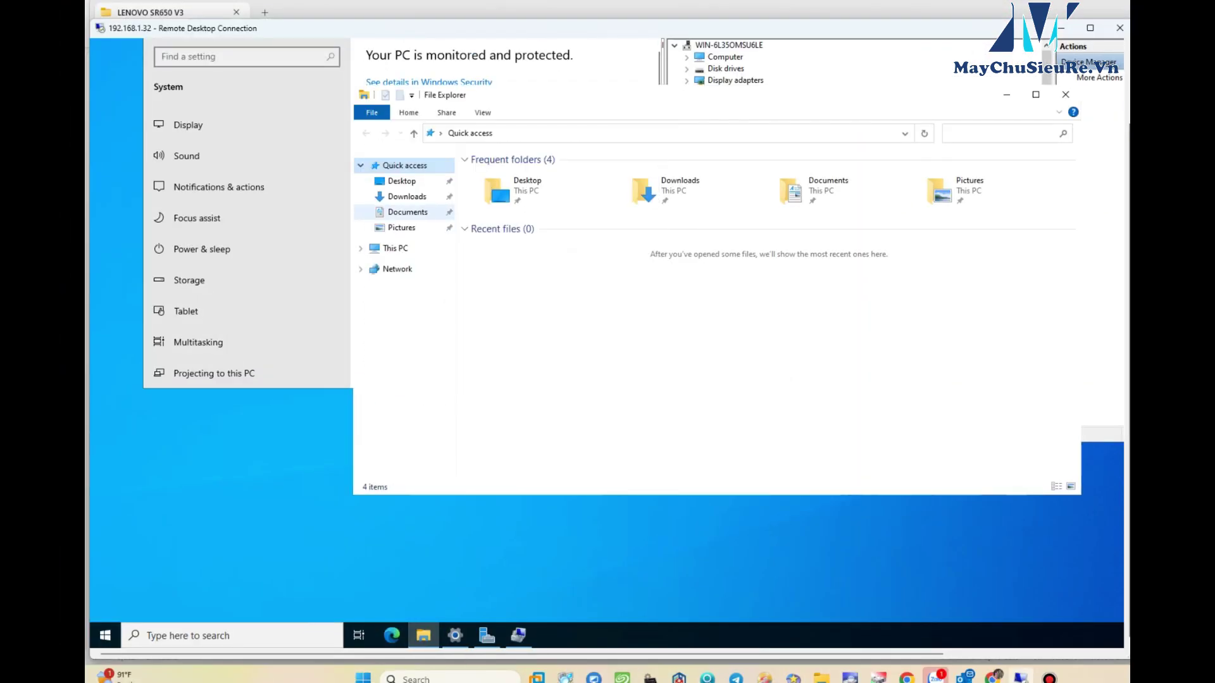
click(401, 181)
click(554, 188)
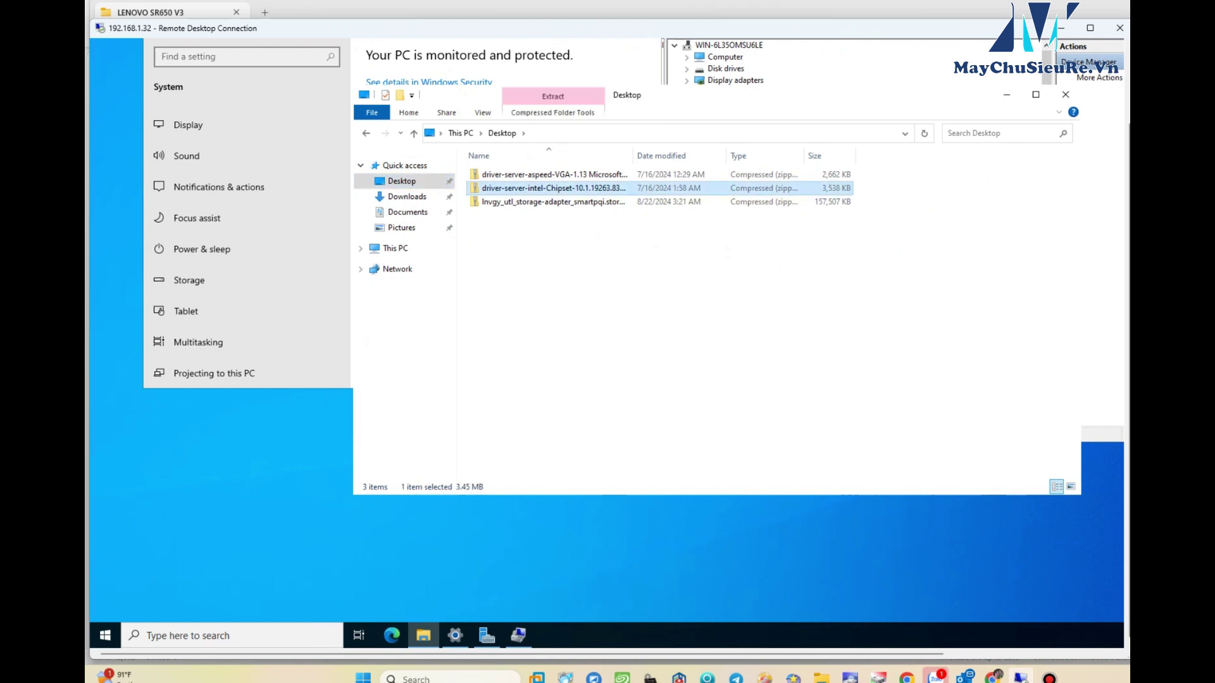
double_click(553, 188)
double_click(499, 174)
double_click(500, 174)
double_click(504, 215)
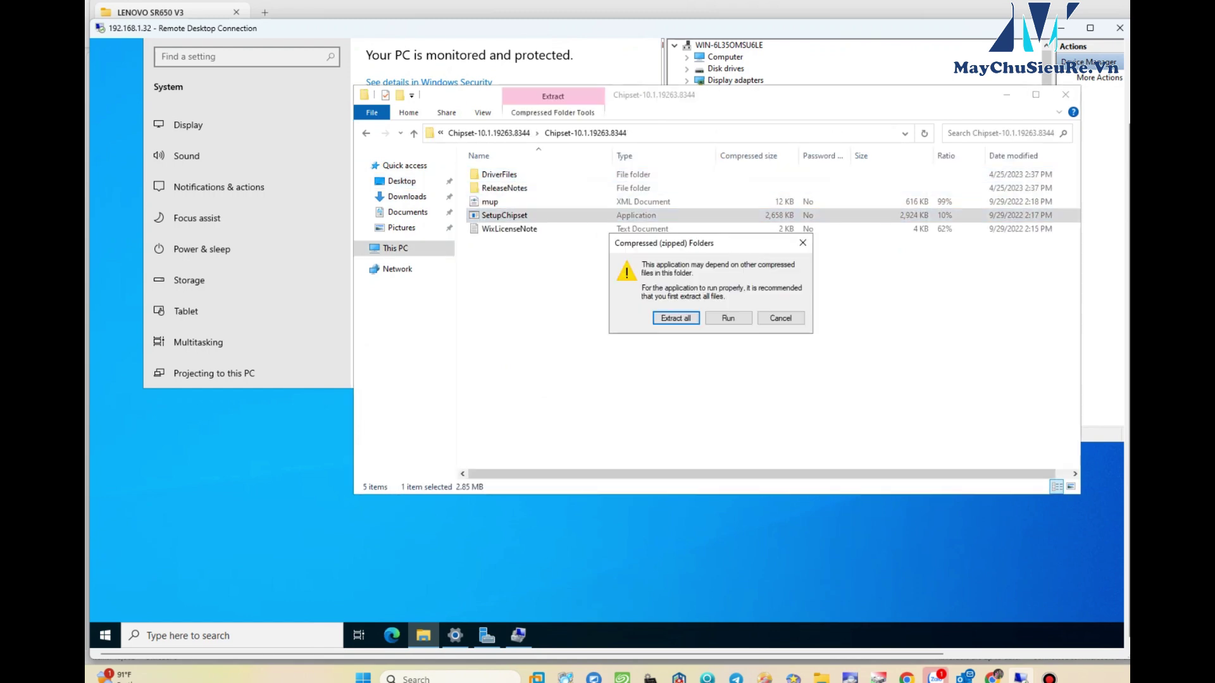
click(728, 317)
click(518, 635)
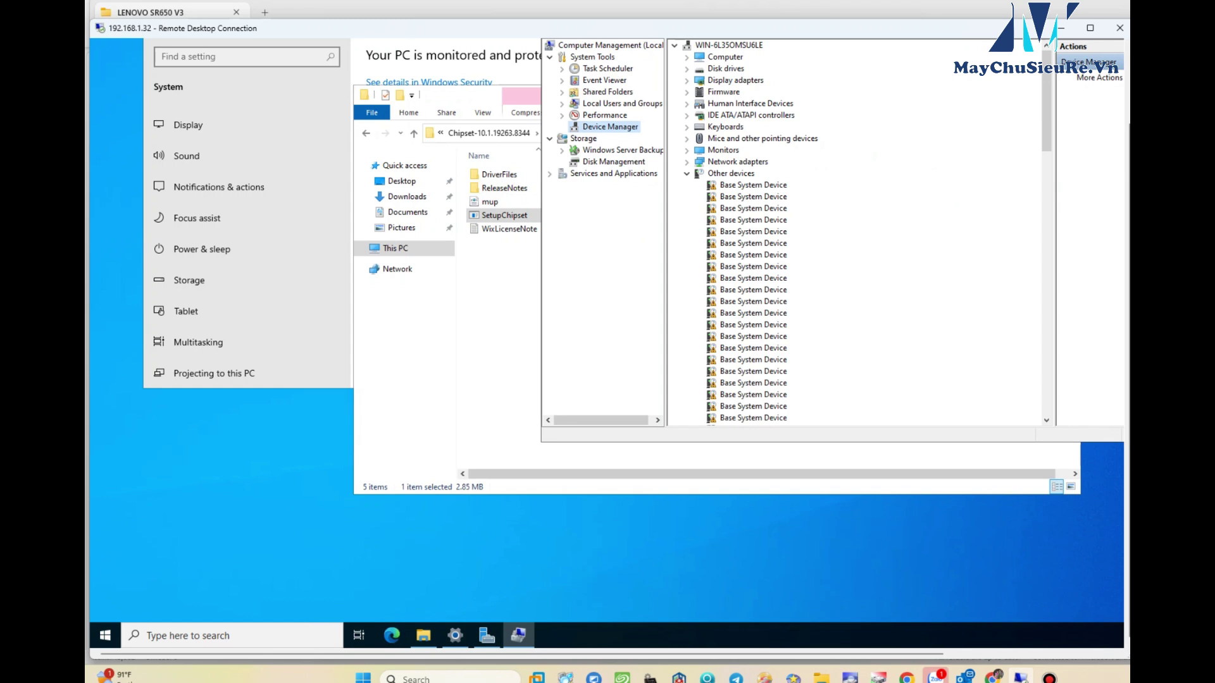
- Browse the aspeed-VGA zip's v113_windows WDDM Installer folder and launch the WIN2022 display driver installer
key(alt+Tab)
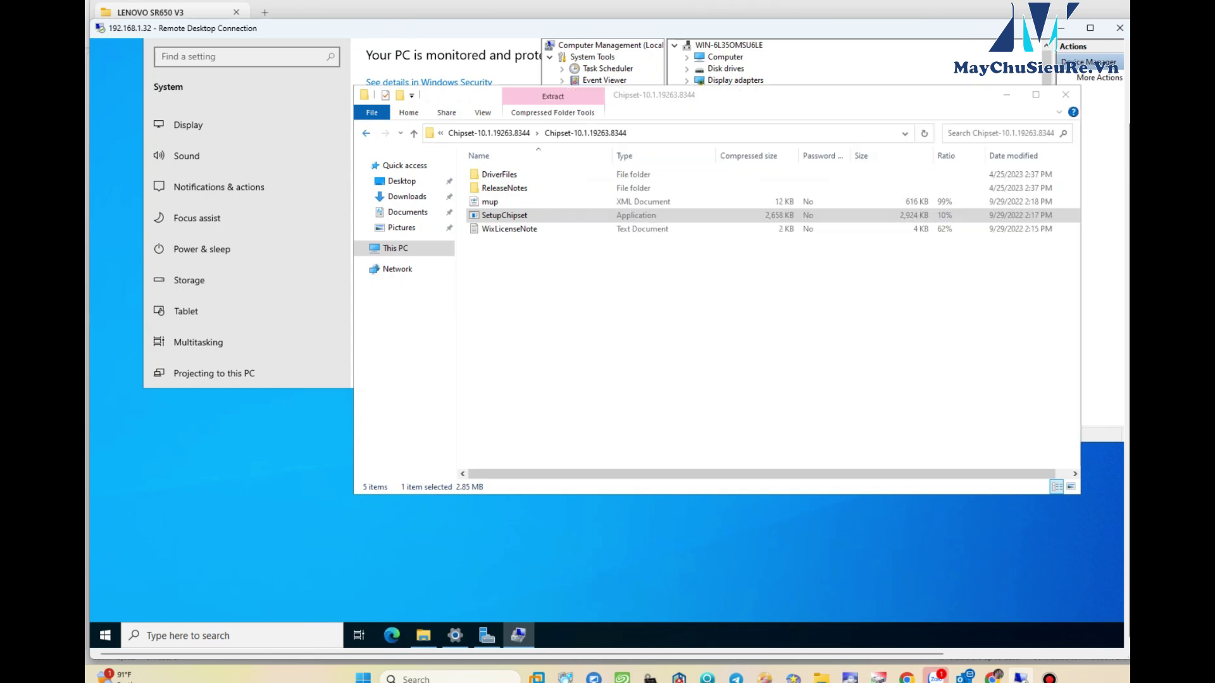
key(alt+Up)
key(alt+Up)
key(alt+Up)
key(Up)
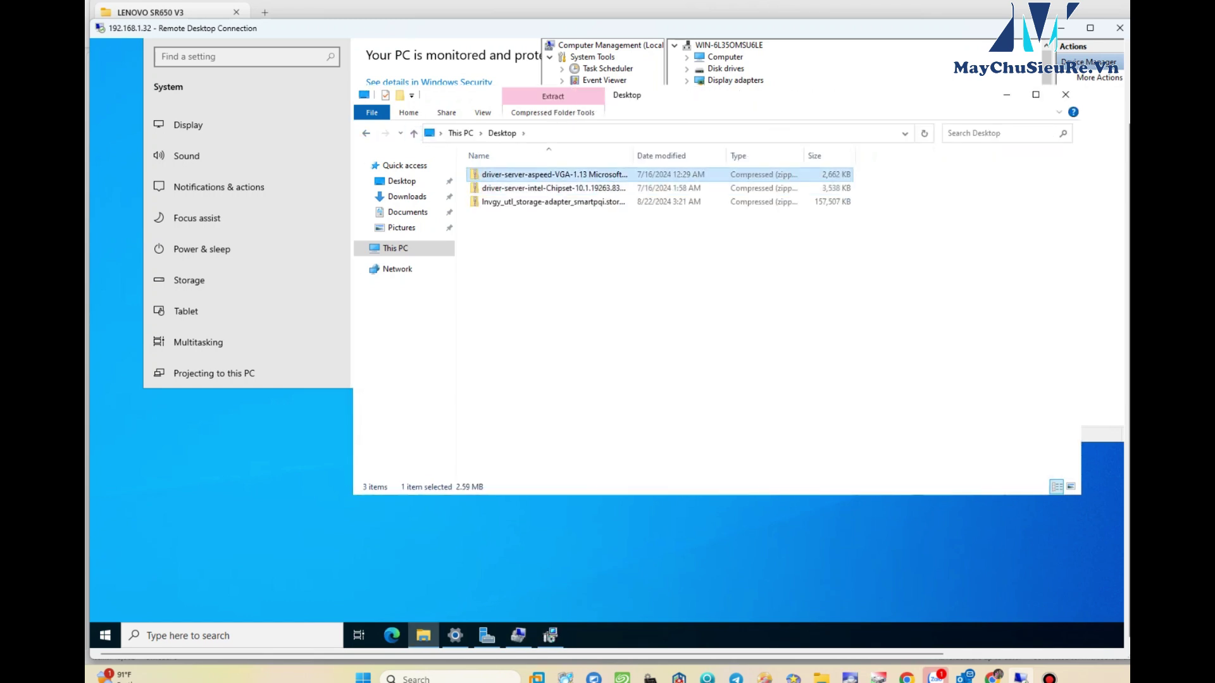
key(Return)
key(Return)
key(Down)
key(Return)
key(End)
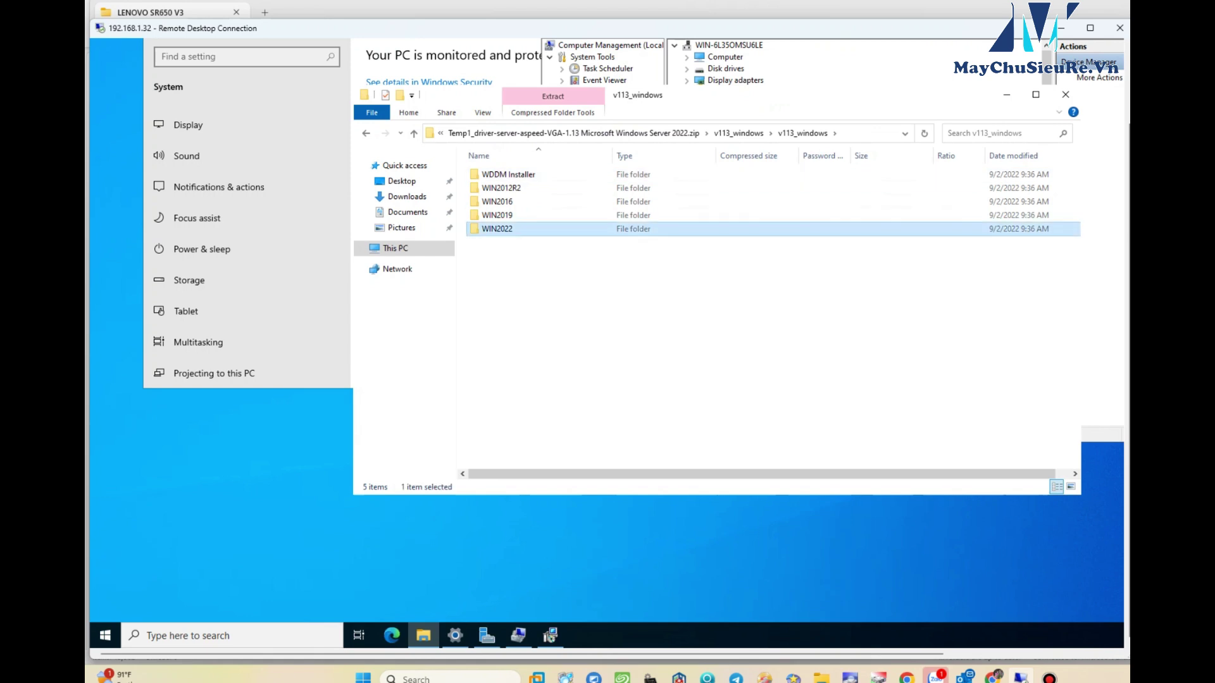
key(Return)
key(alt+Up)
key(Home)
key(Return)
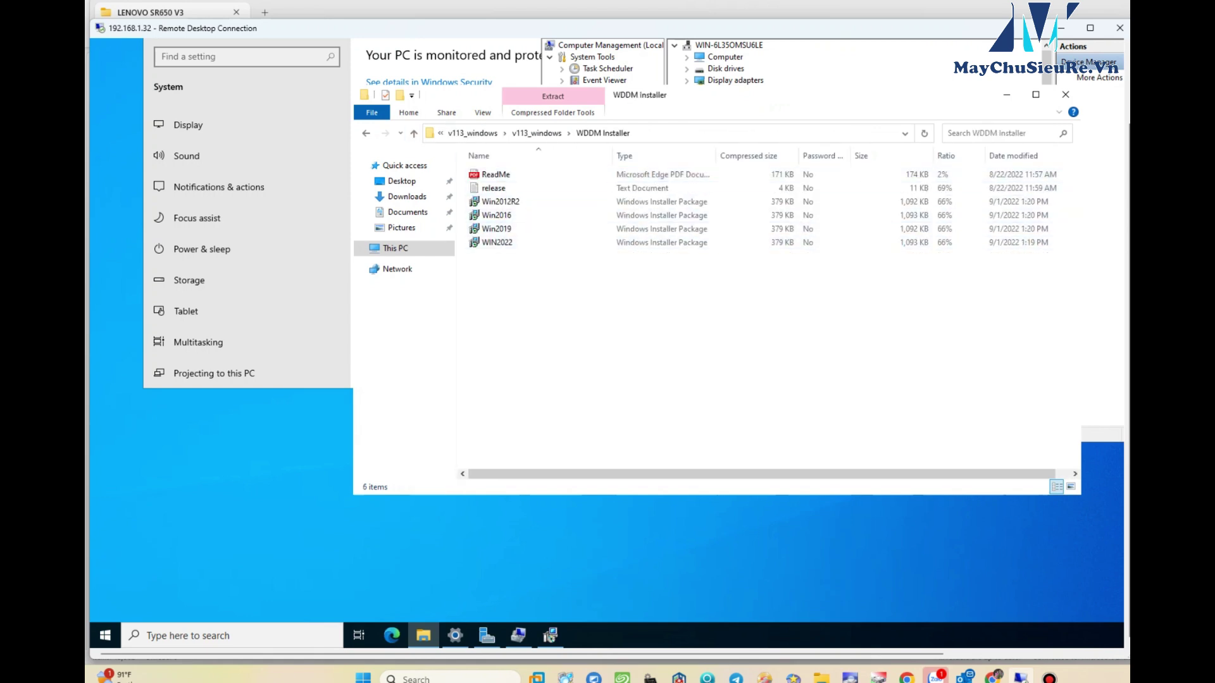
key(End)
key(Return)
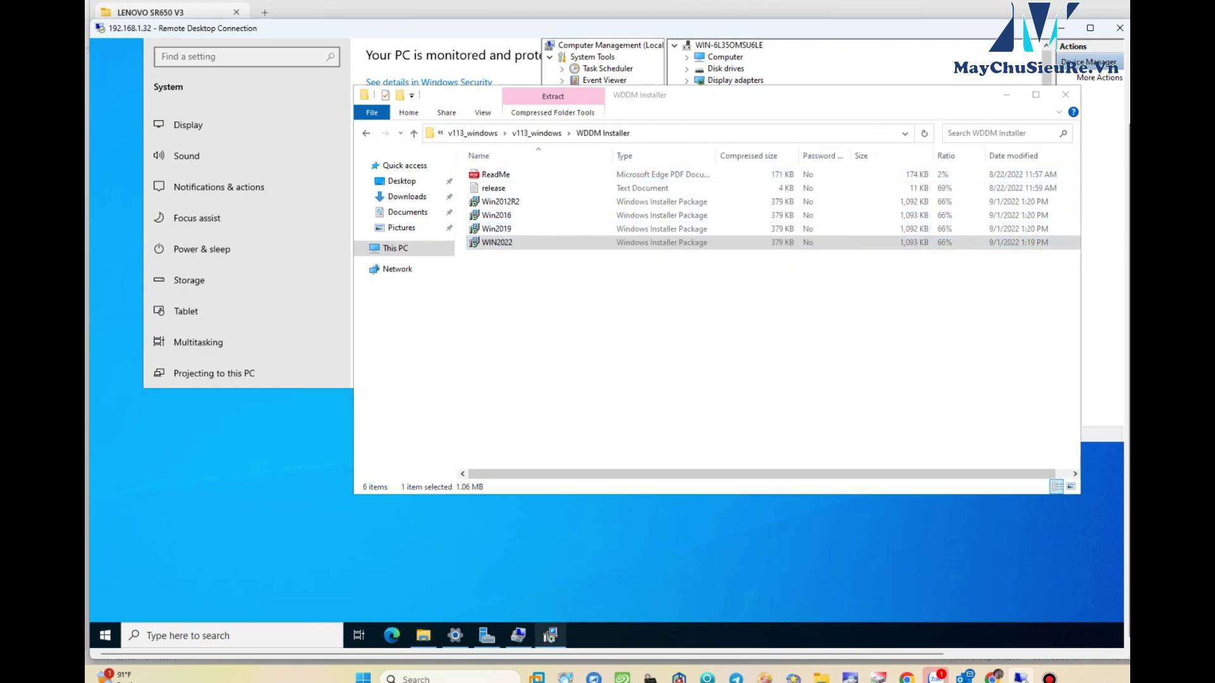
key(Return)
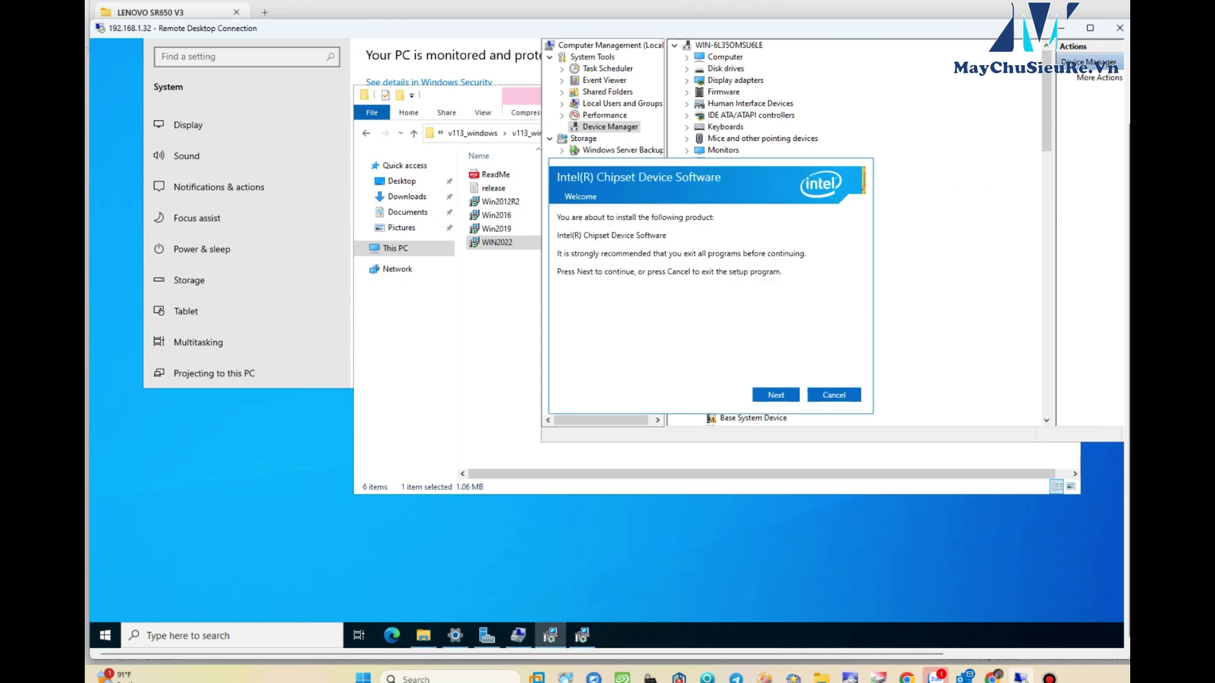
key(Return)
key(Return)
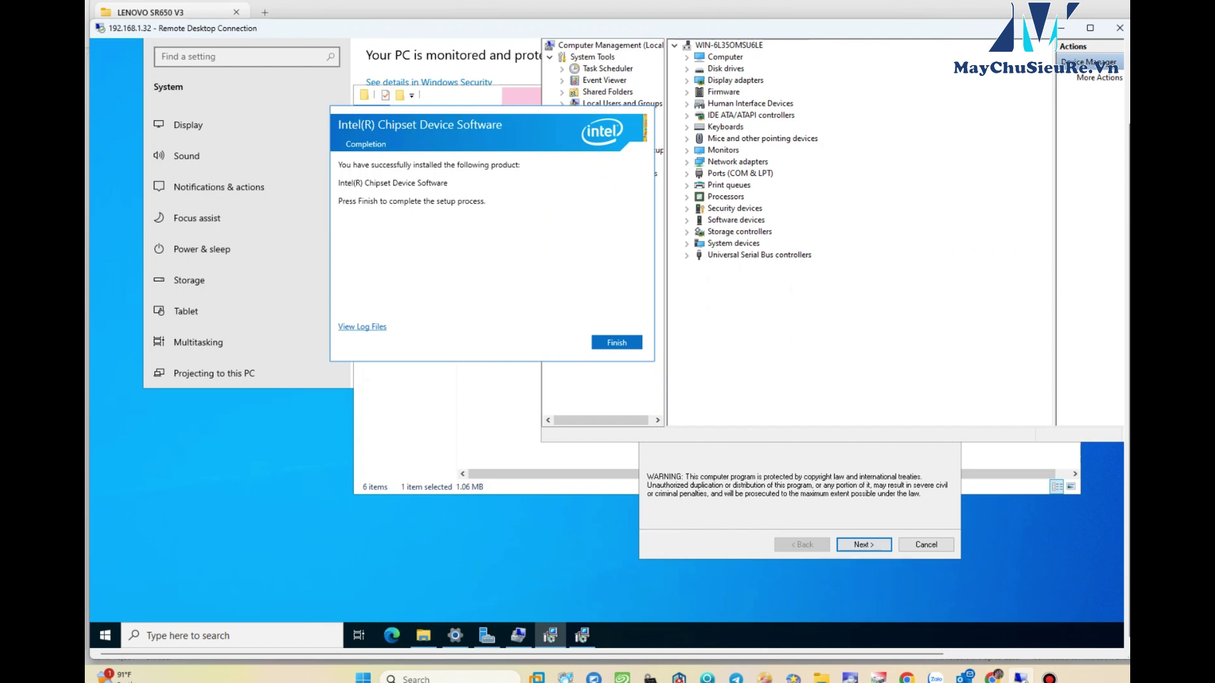
- Finish the Intel chipset setup and run the Win2022 display driver installer to completion
click(616, 342)
click(864, 544)
click(864, 544)
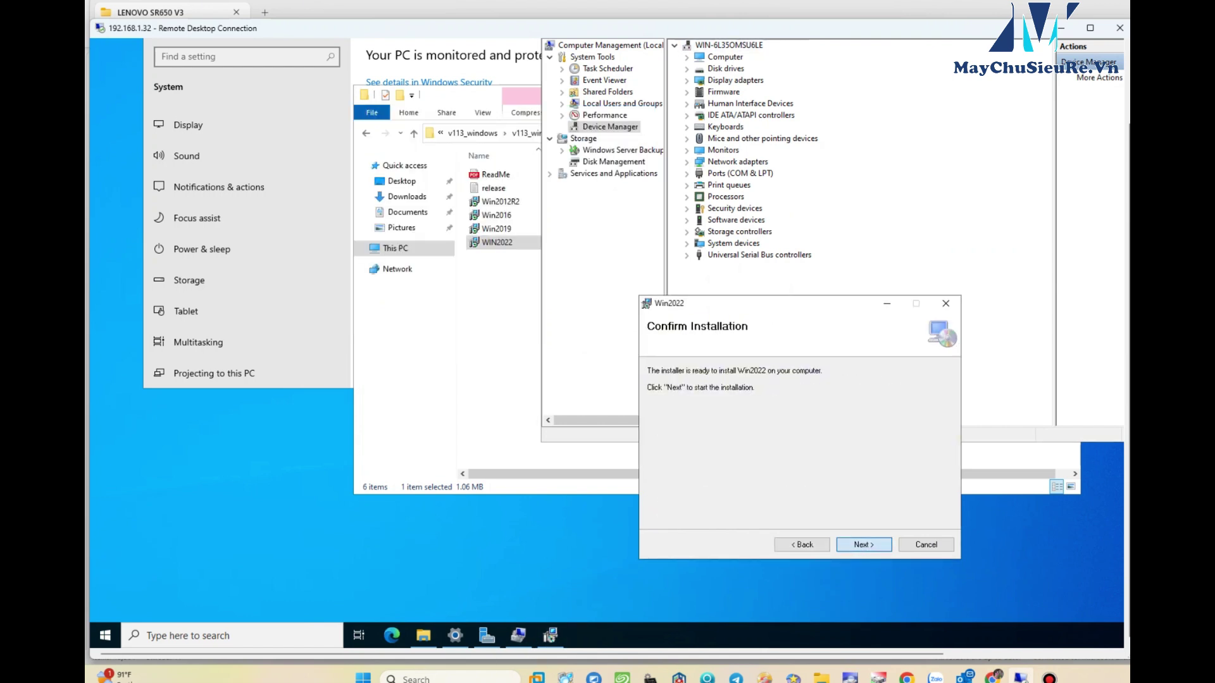
click(863, 544)
click(863, 544)
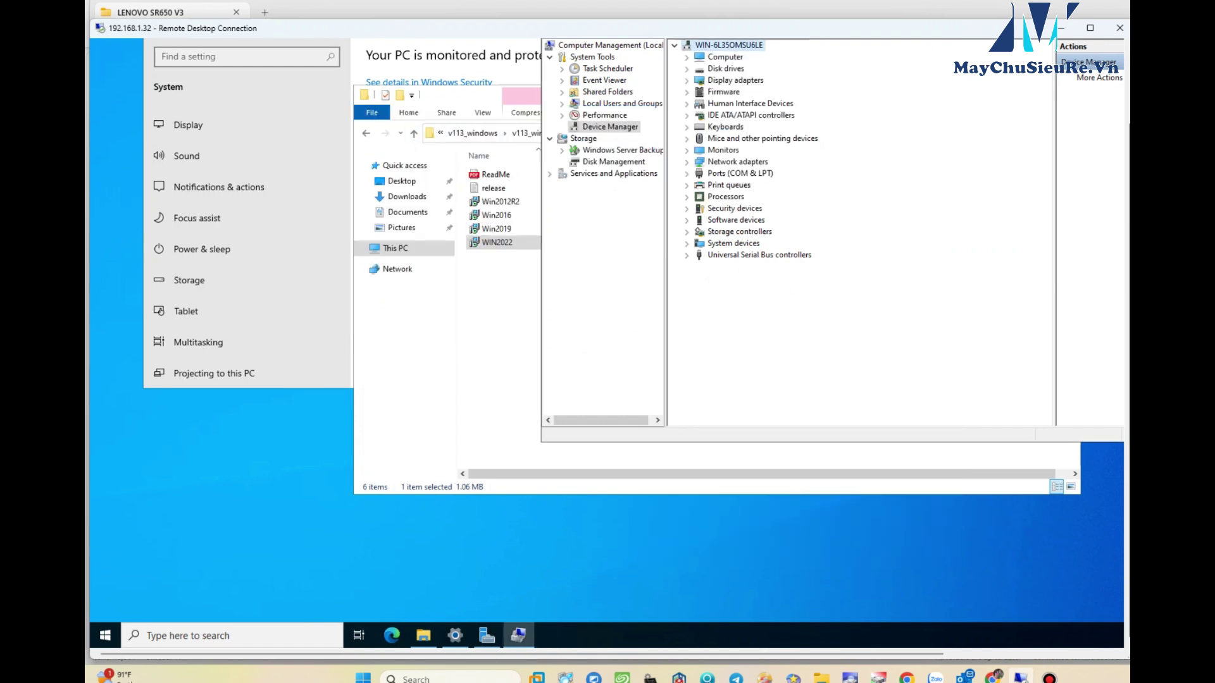
- Verify ASPEED Graphics Family under Display adapters, also checking Processors and Storage controllers
click(686, 80)
click(776, 92)
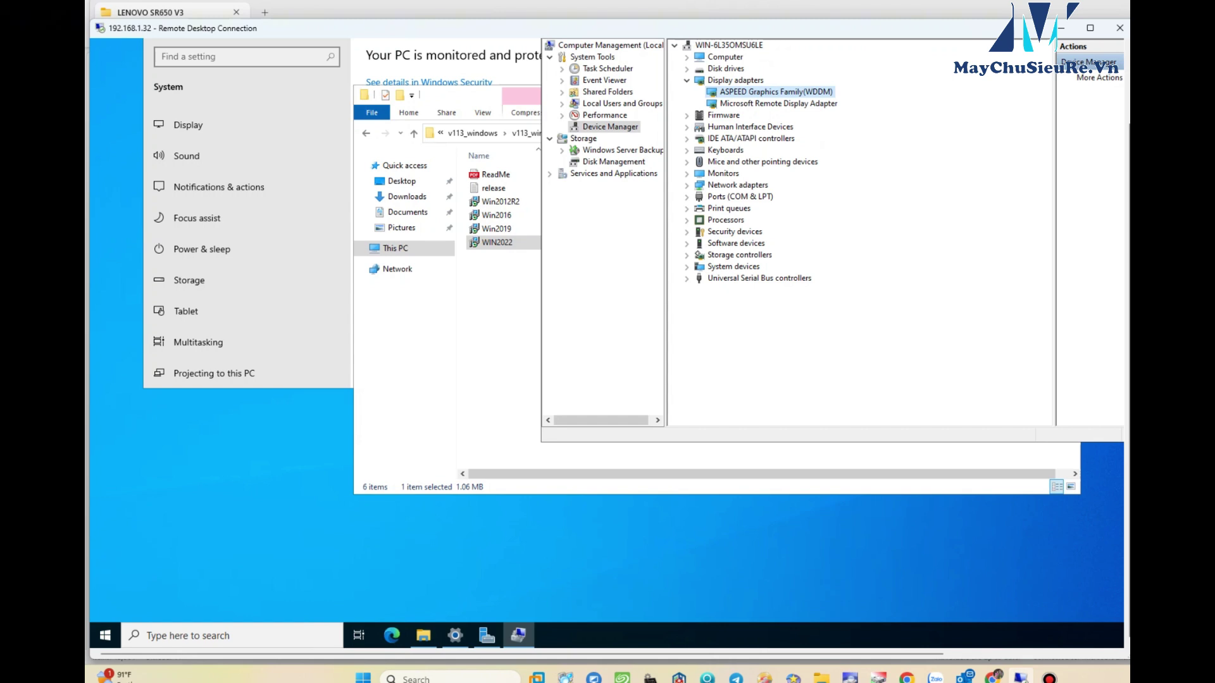
click(686, 220)
click(686, 138)
click(687, 255)
click(687, 255)
- Go up two folder levels in File Explorer
click(413, 133)
click(413, 133)
click(414, 133)
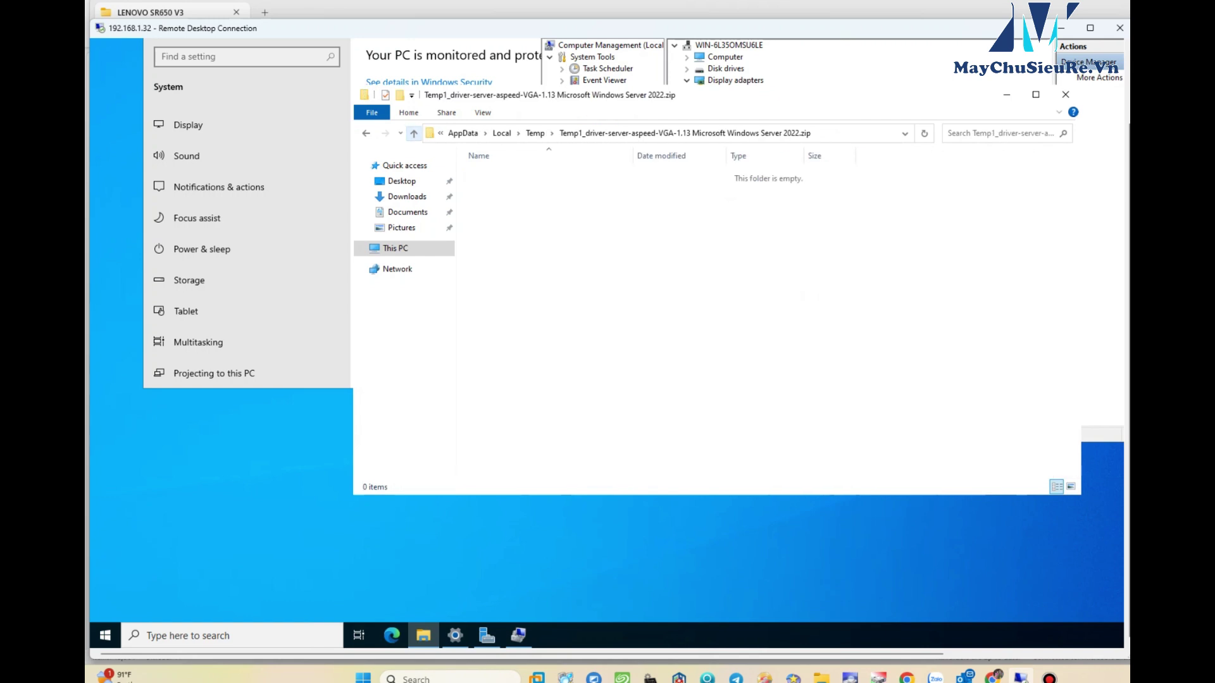
- Browse the Invgy zip down to windows_x64\manager and launch setup_asm_x64 despite the extract warning
click(414, 132)
click(849, 306)
click(402, 181)
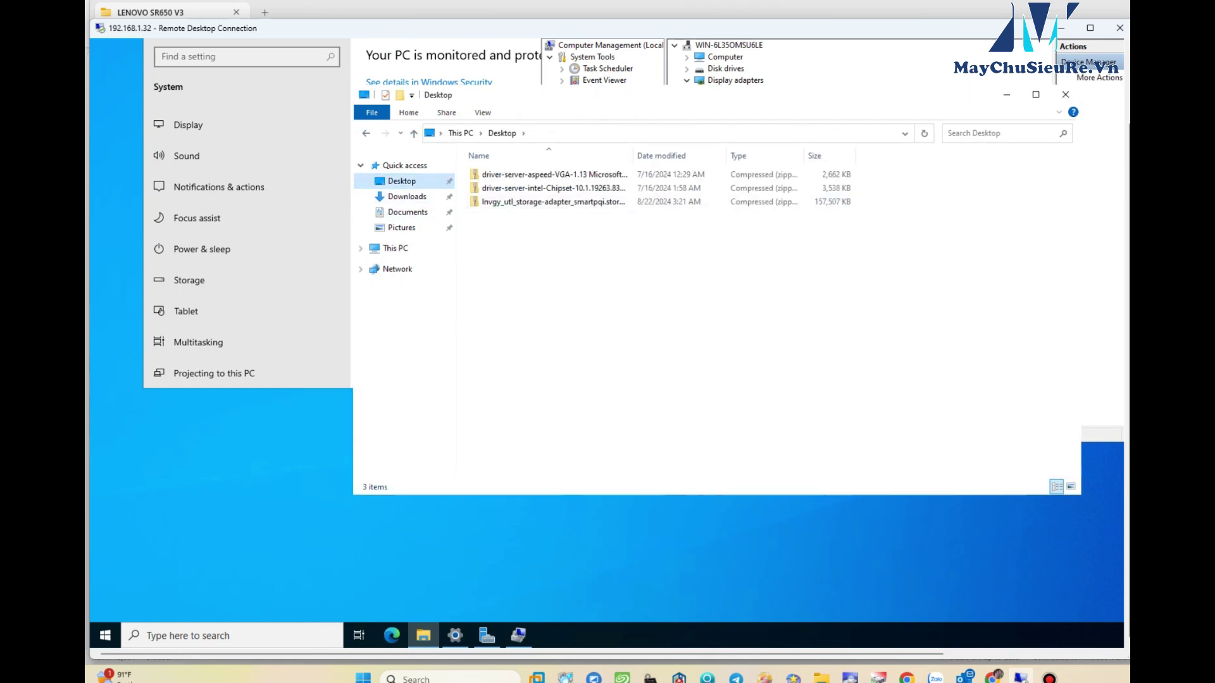
double_click(553, 201)
double_click(518, 174)
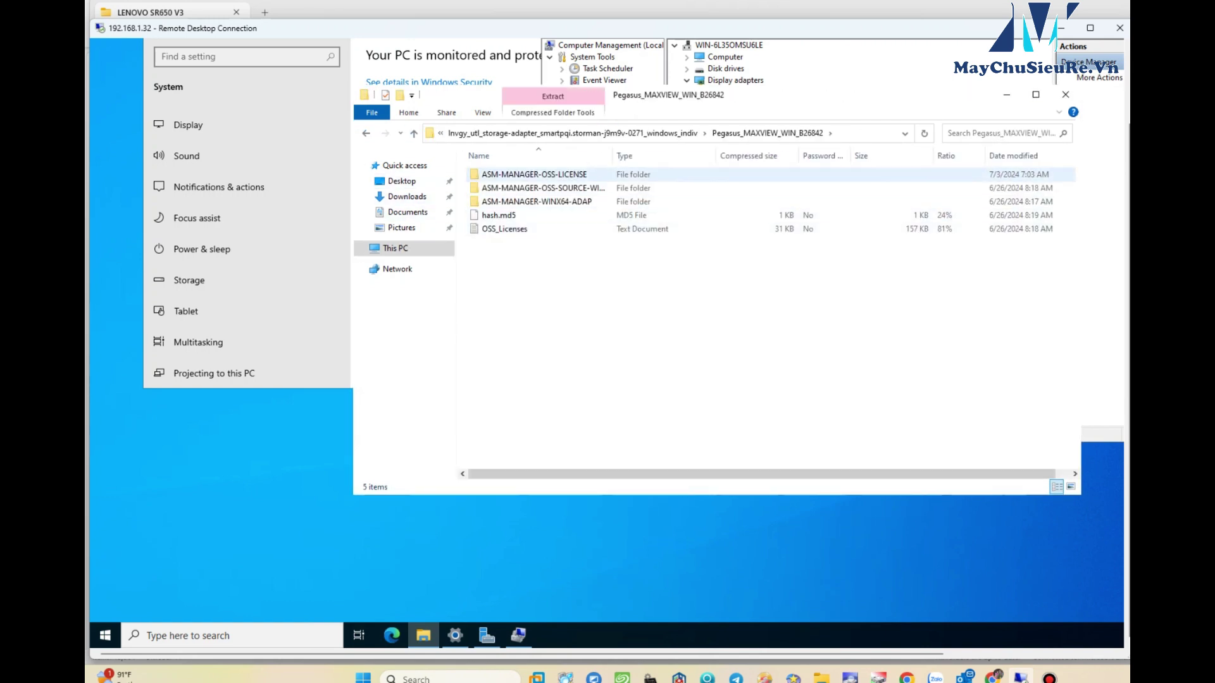
double_click(537, 201)
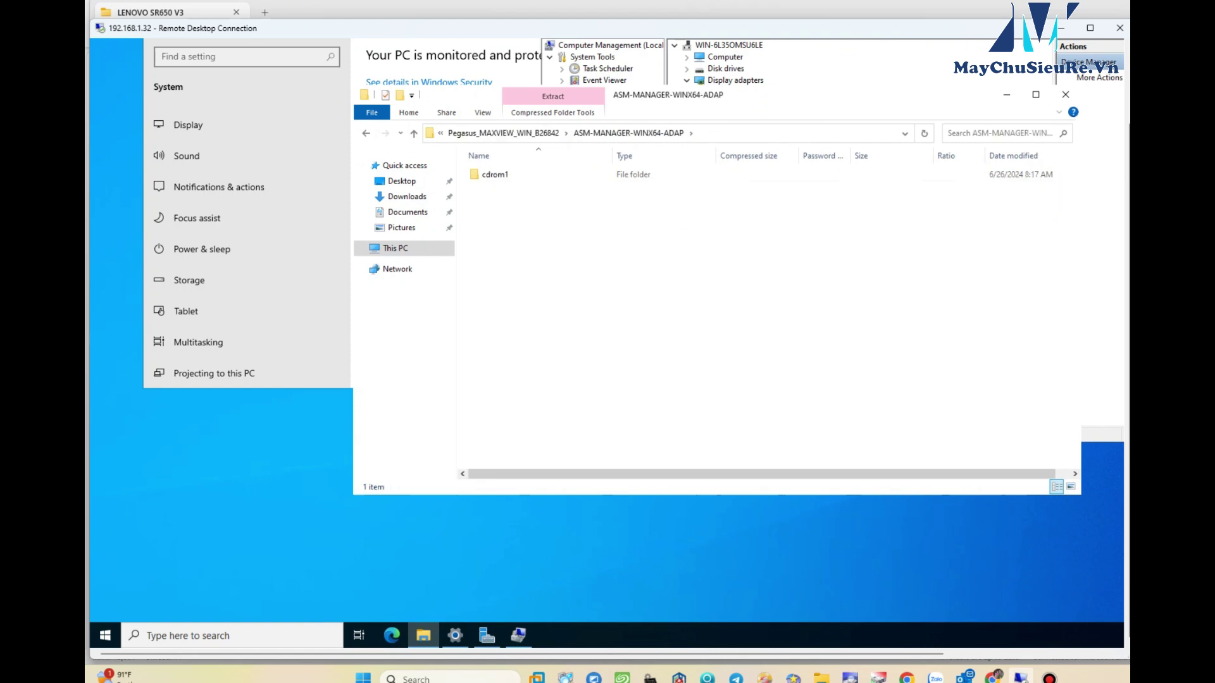
double_click(499, 174)
double_click(506, 174)
double_click(506, 174)
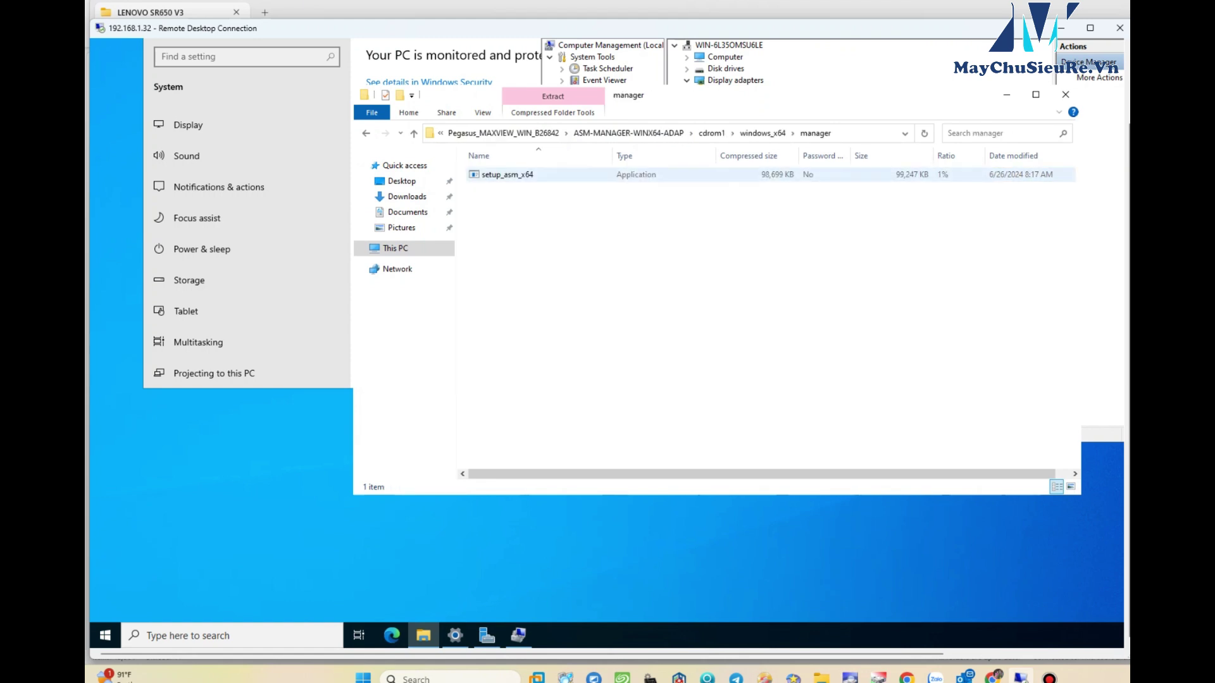
double_click(506, 174)
click(729, 319)
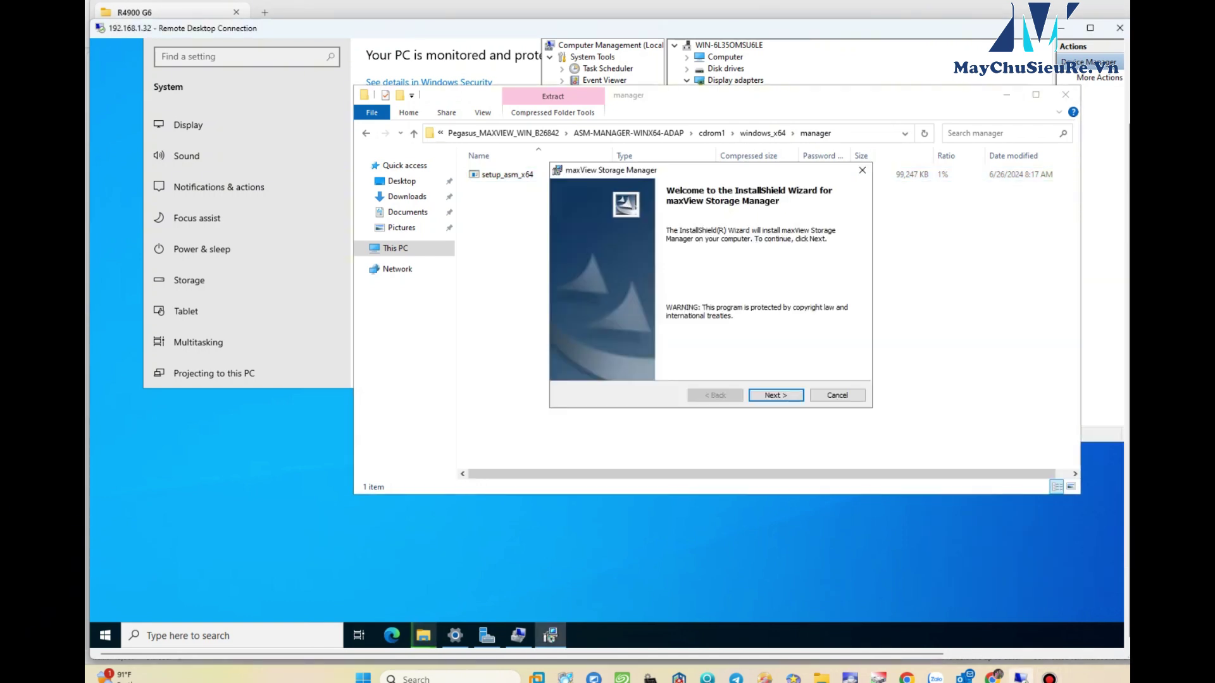
- Accept the maxView license and keep the default web server ports 8443/8081
key(Return)
key(alt+a)
key(Return)
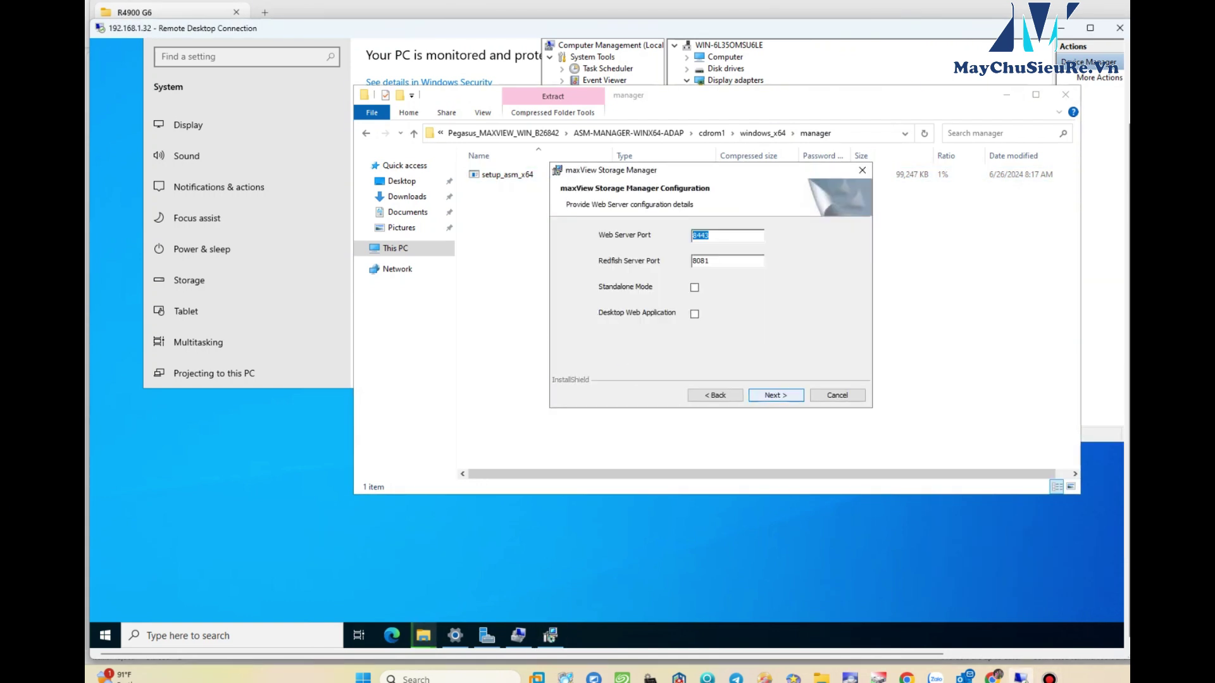
key(Return)
key(Return)
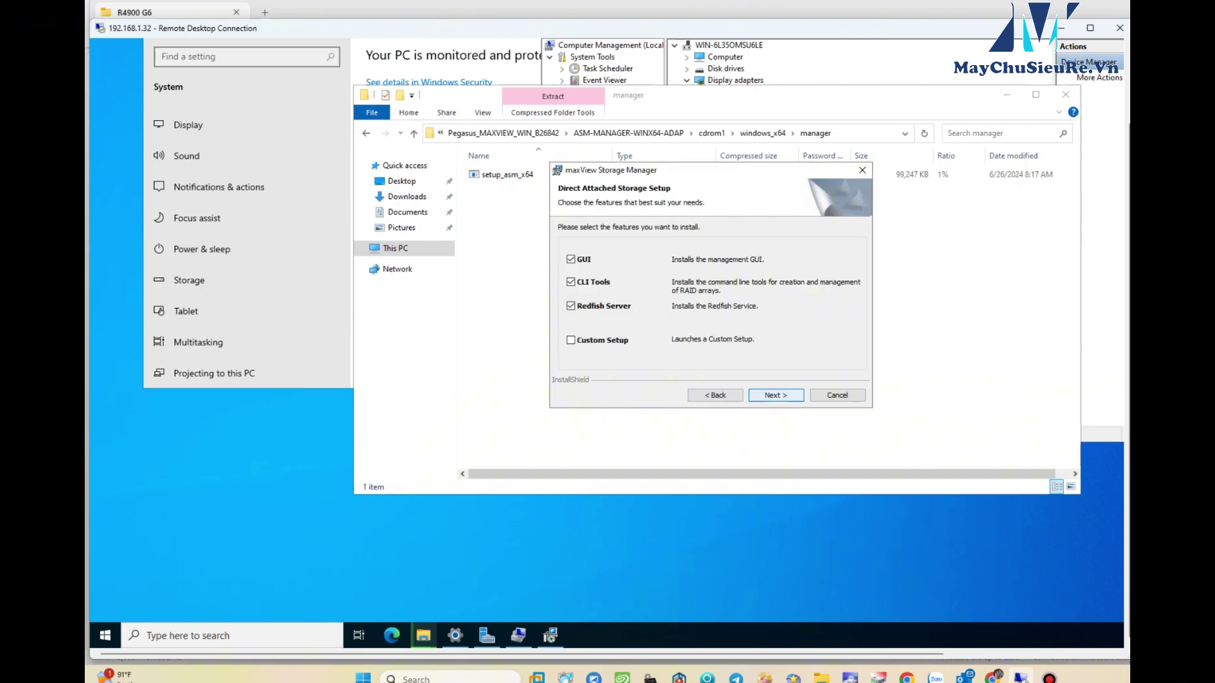
key(Return)
key(Return)
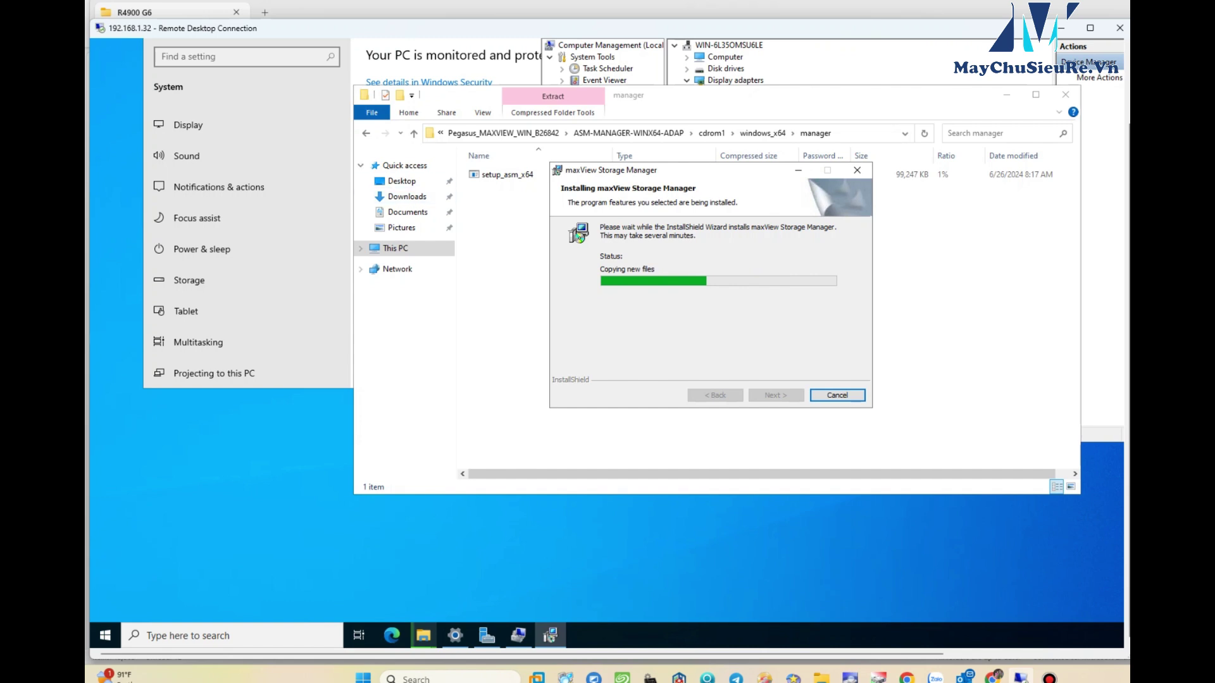
- Close the Settings window and the finished maxView installer, then minimize Computer Management to the desktop
click(188, 124)
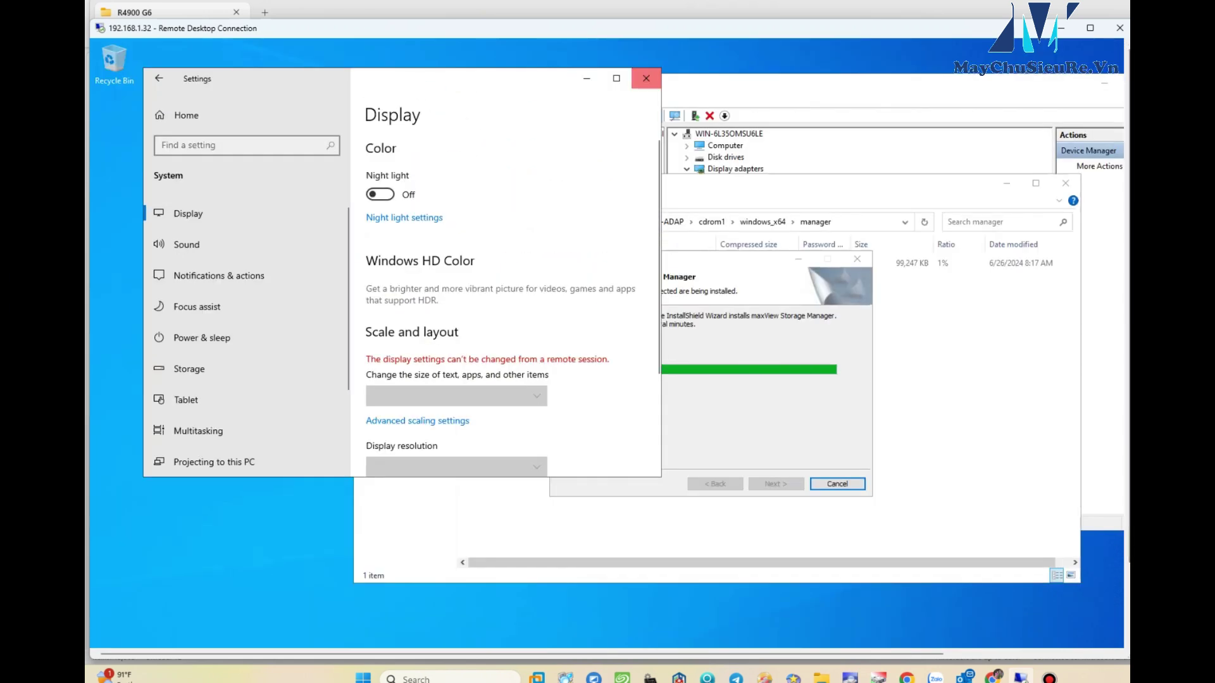
click(645, 78)
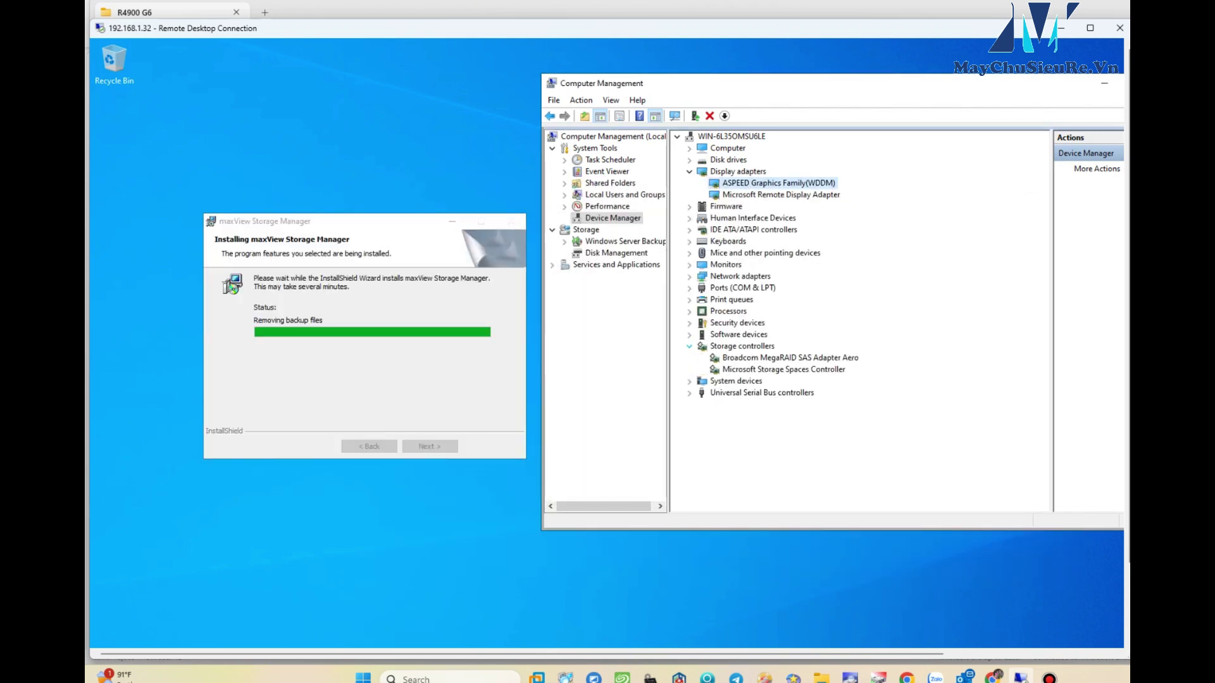
click(689, 346)
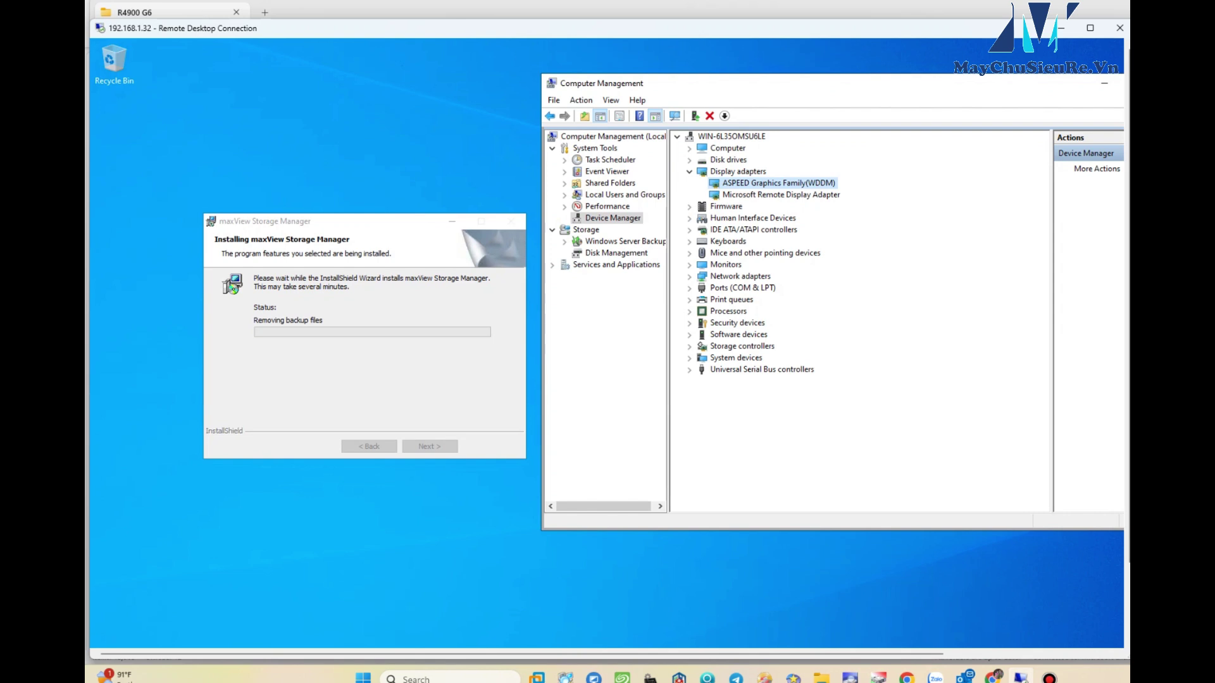
key(Return)
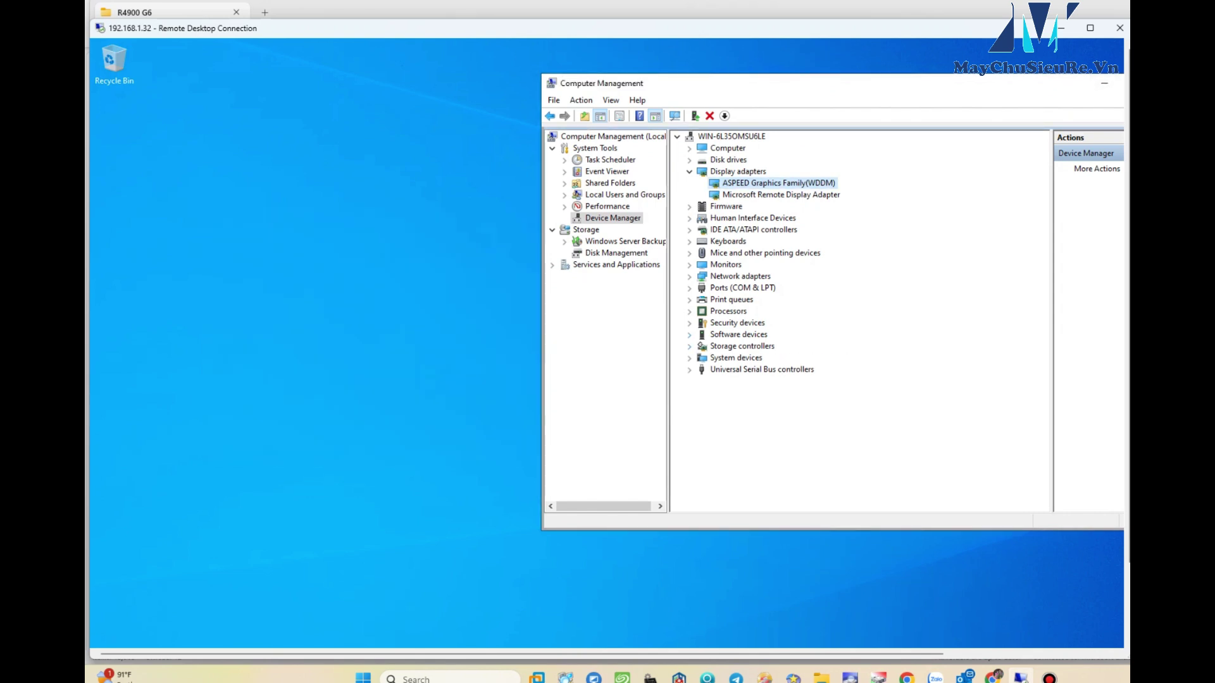
click(1104, 82)
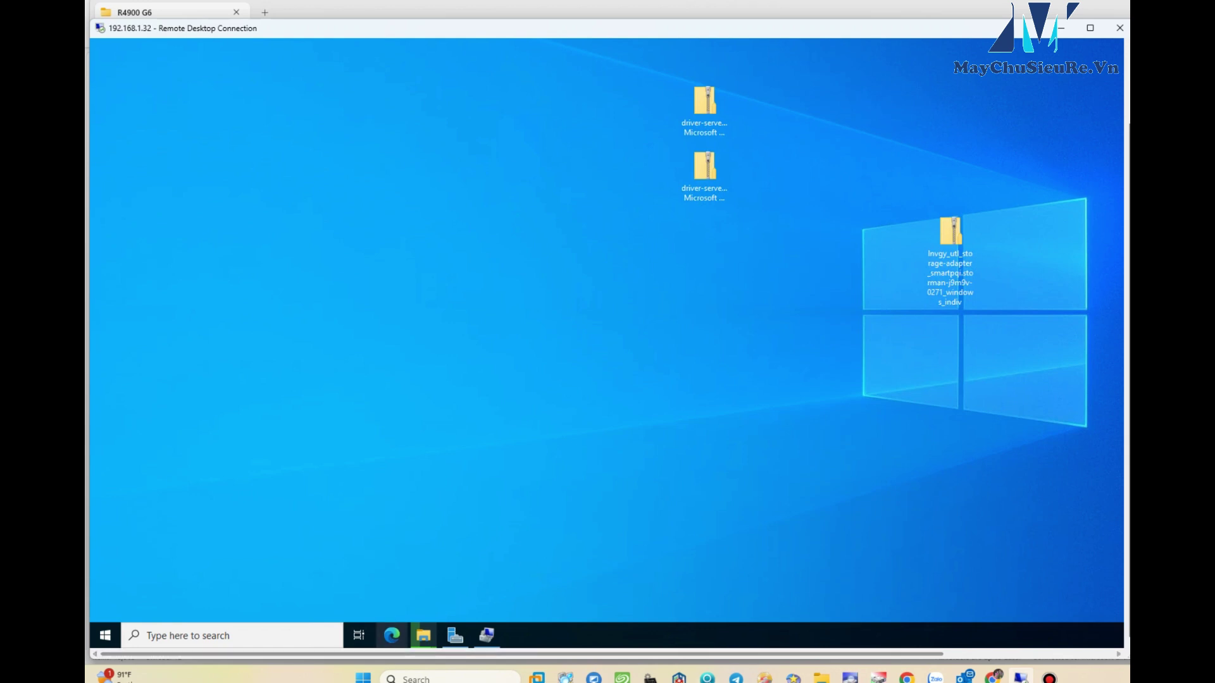
- Install the MegaRAID 9560-8i driver, decline the restart, and open the maxView Storage Manager shortcut
click(190, 635)
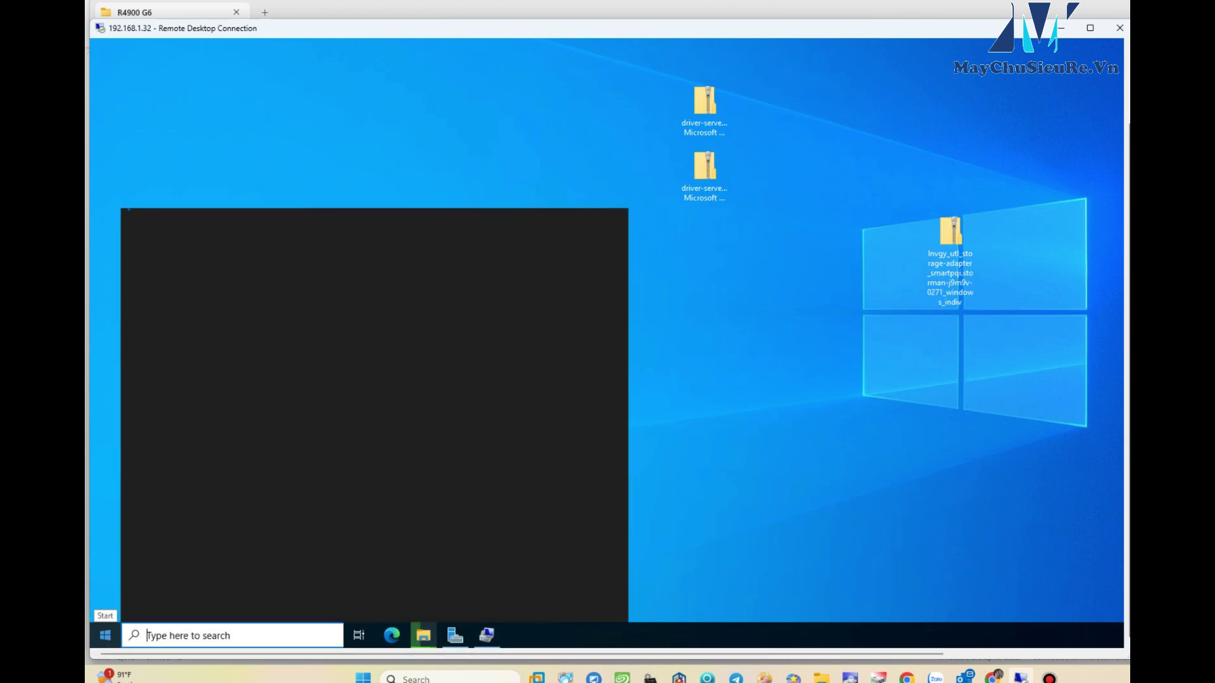
click(105, 635)
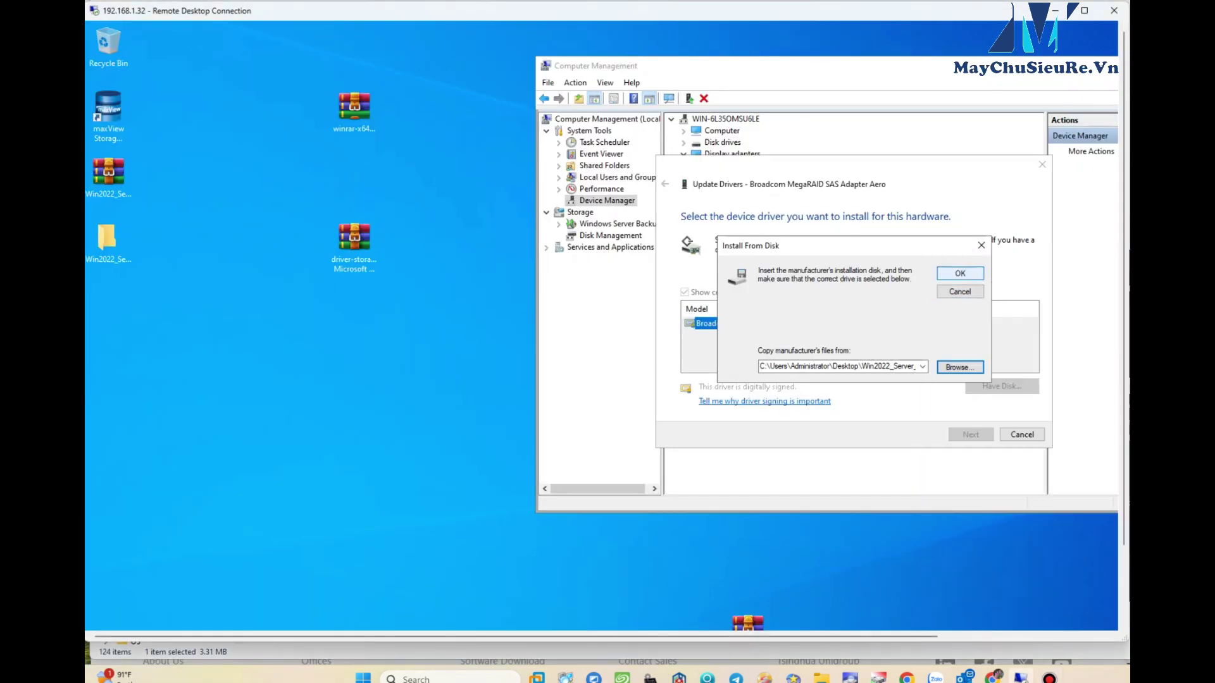
key(Return)
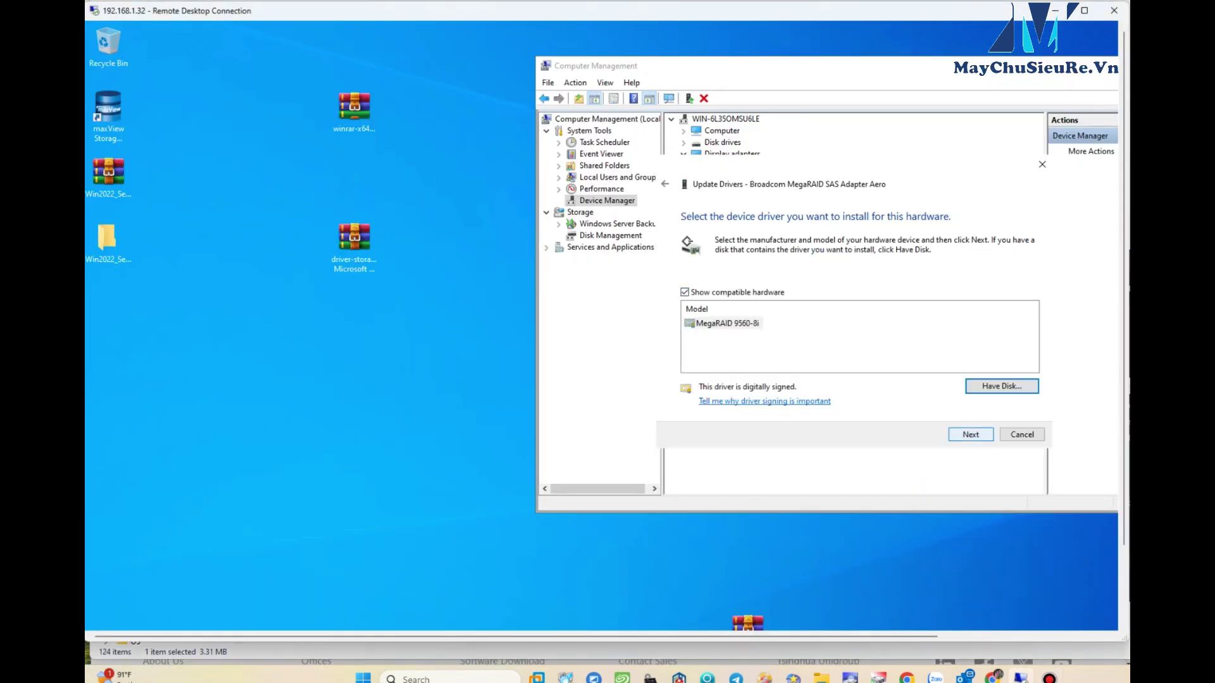
key(Return)
key(Return)
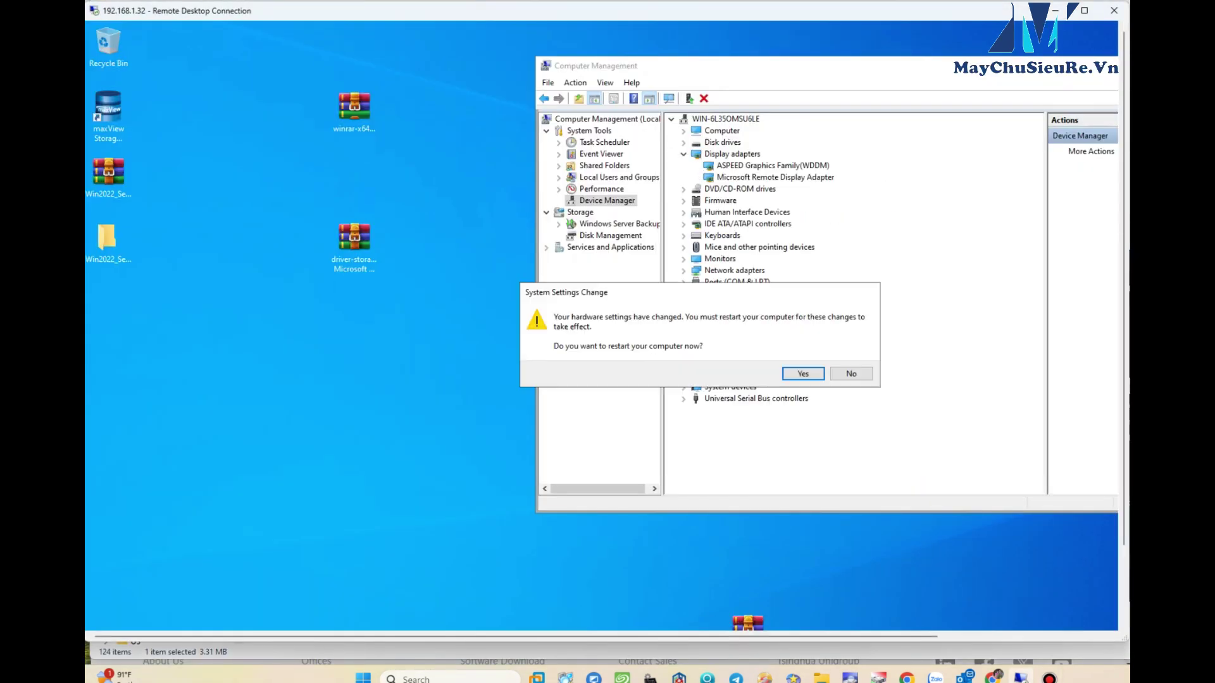
key(Tab)
key(Return)
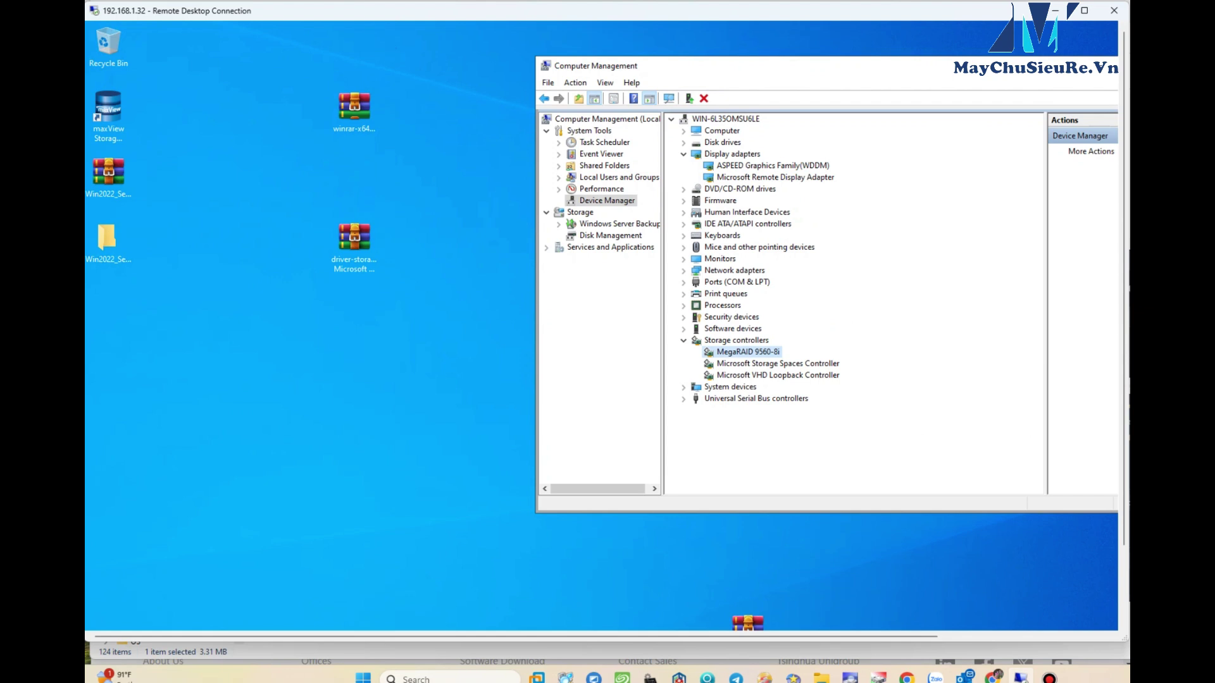
click(108, 114)
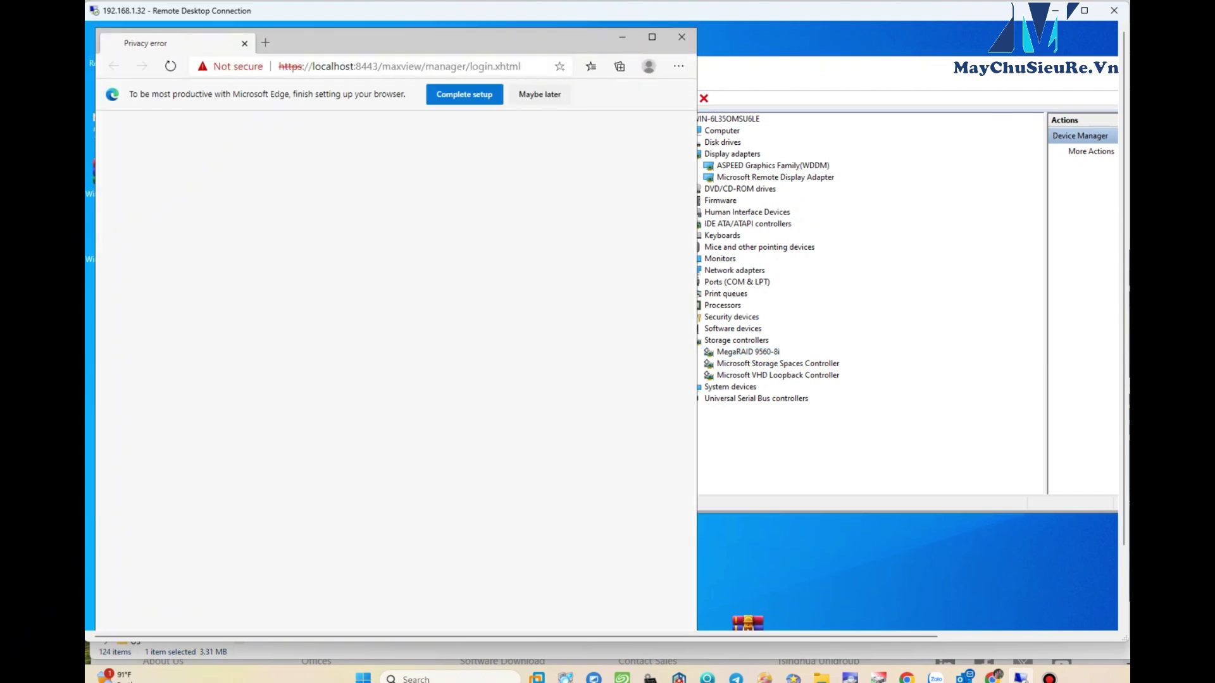
- Bypass the localhost certificate warning and maximize the browser on the maxView login page
click(231, 365)
click(259, 466)
key(super+Up)
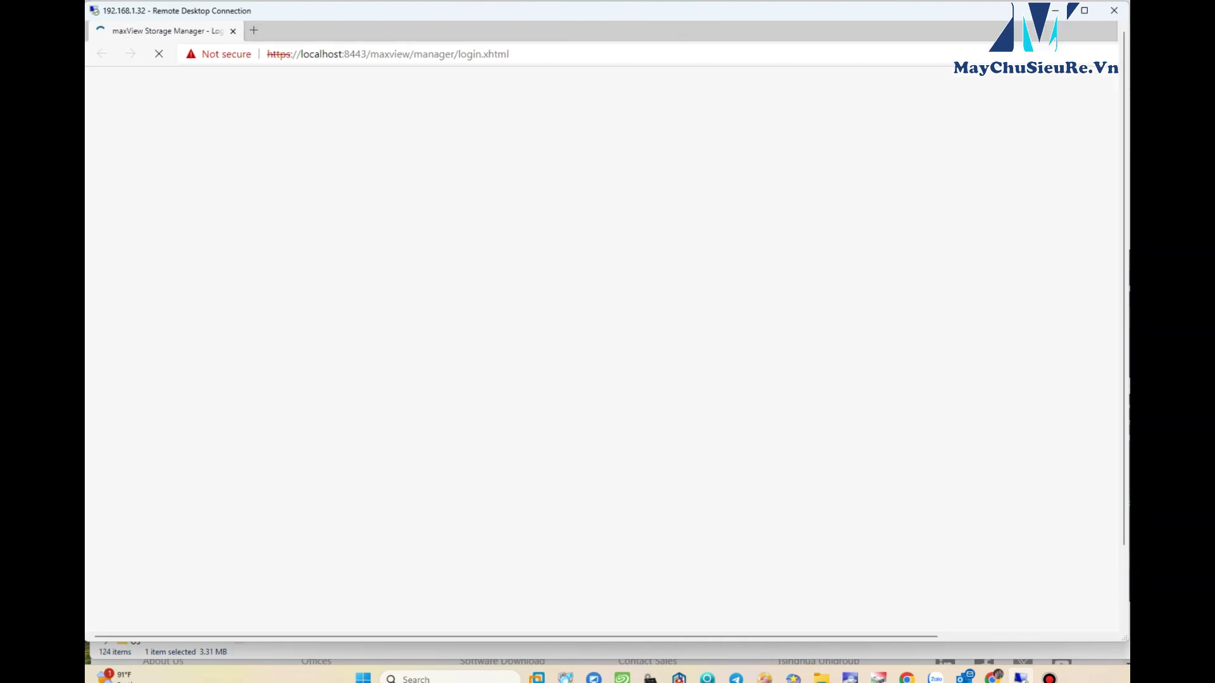
- Sign in to maxView as administrator with the account password and show the Enterprise View
click(759, 334)
text(administrator)
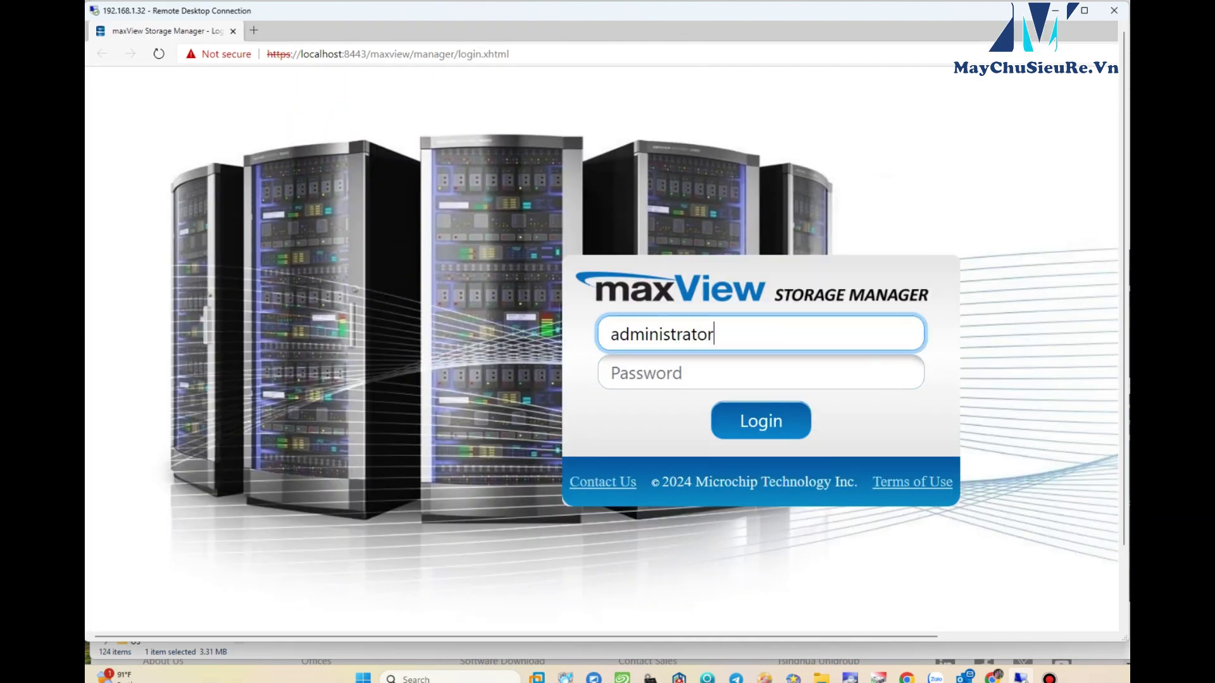
key(Tab)
text(•••••••••••)
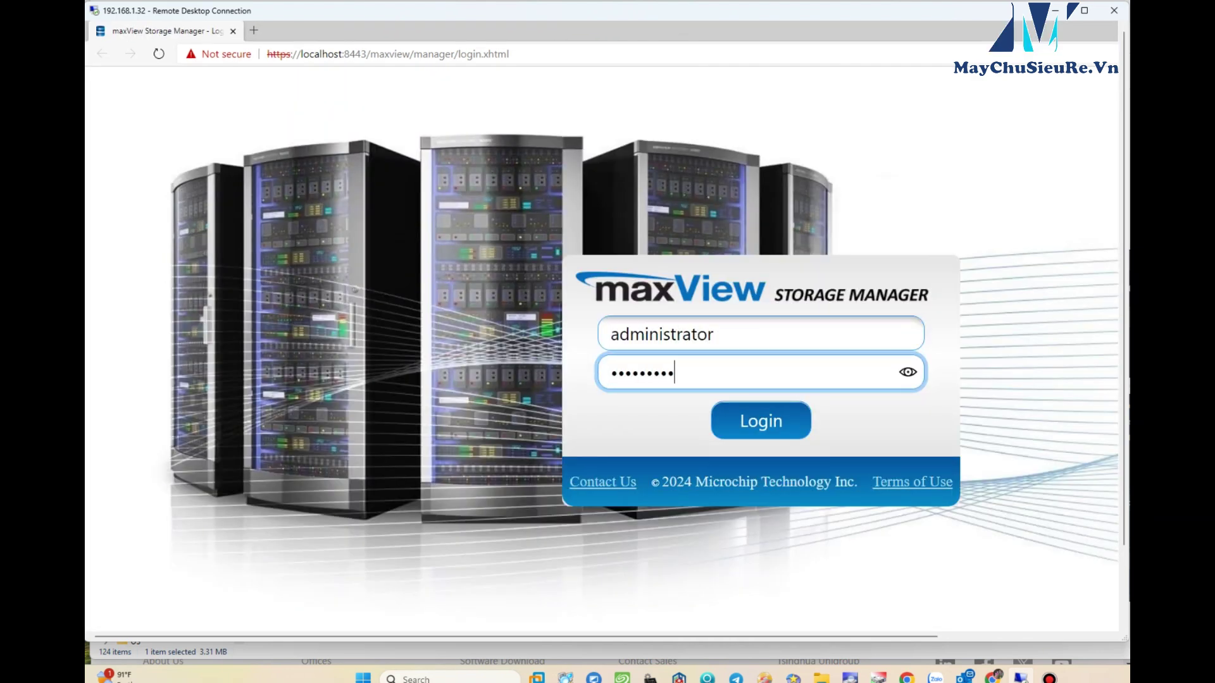
key(Return)
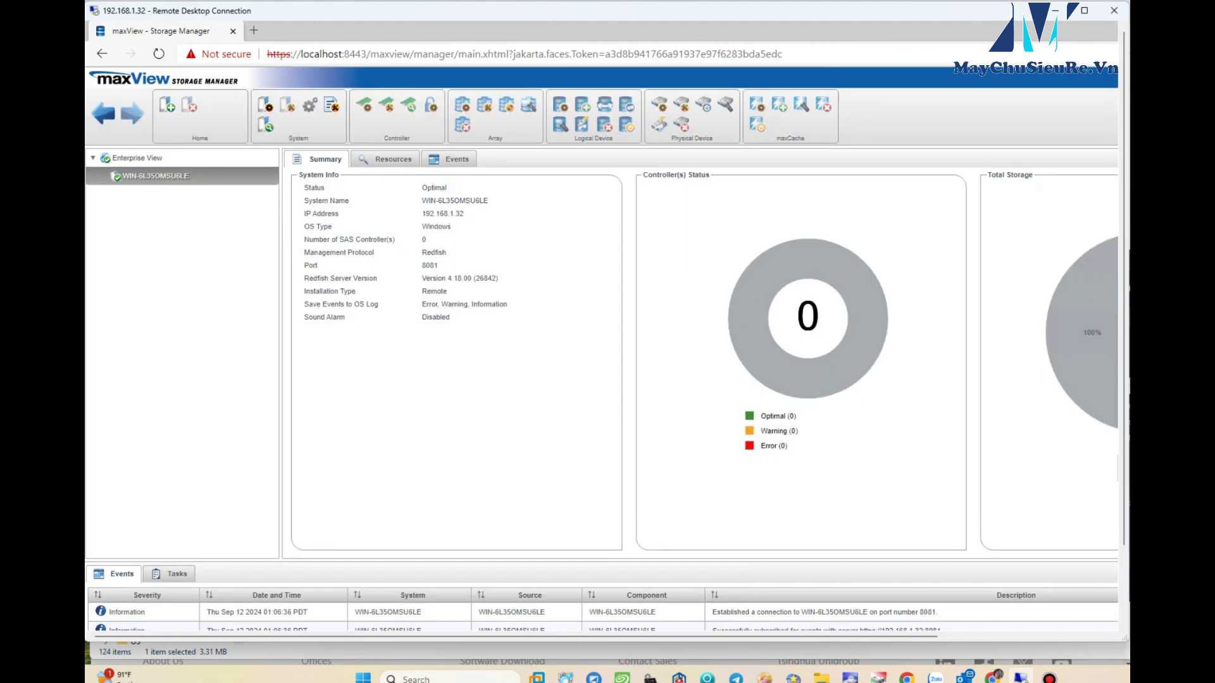
click(137, 158)
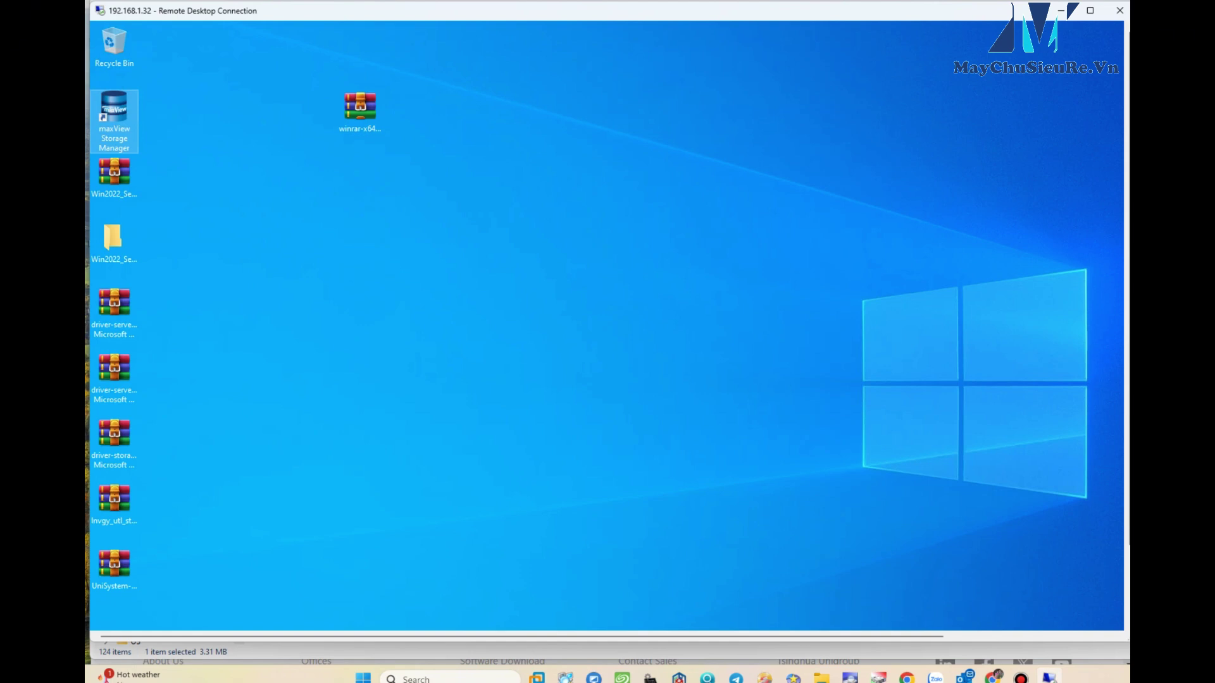
- Relaunch Edge and sign in to maxView as administrator with the account password
scroll(606, 316, down, 3)
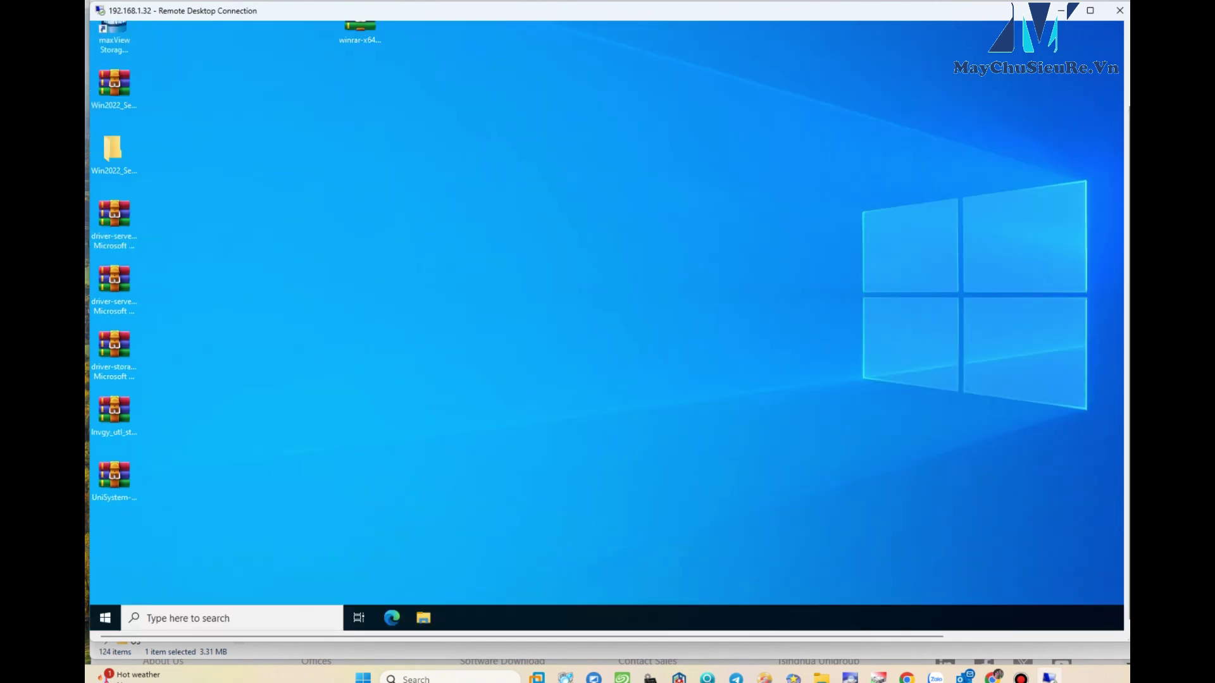
click(392, 618)
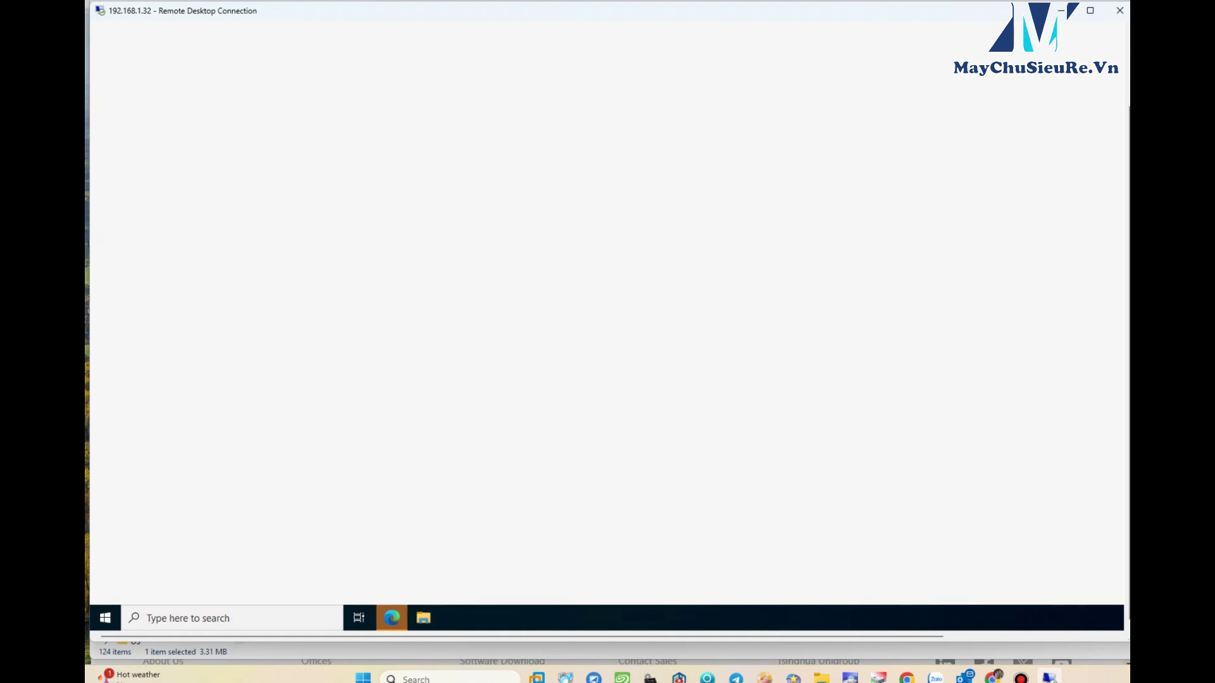
right_click(410, 159)
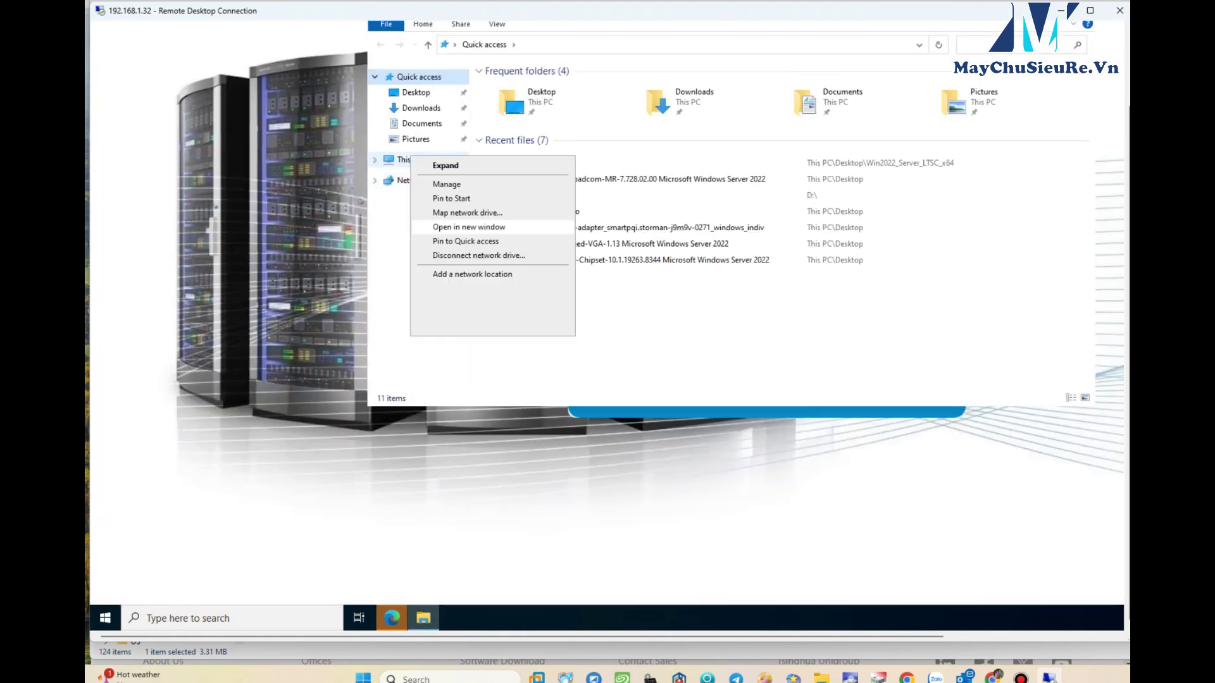
click(455, 227)
text(administrator)
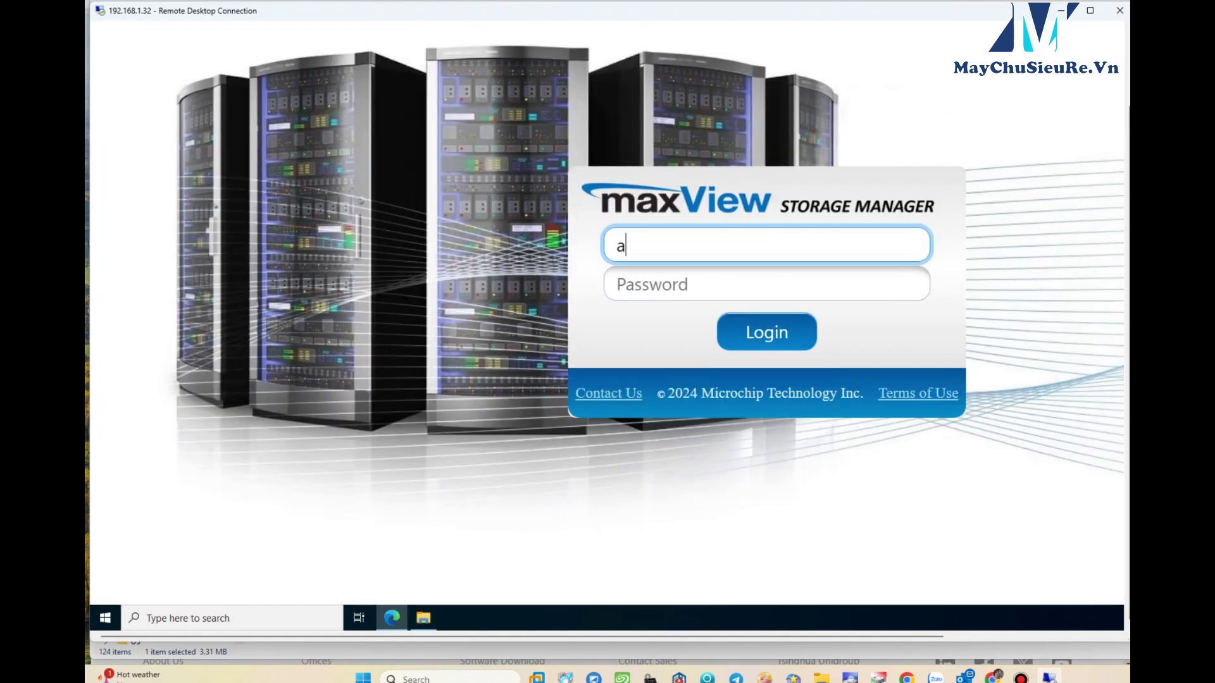
key(Tab)
text(••••••••••)
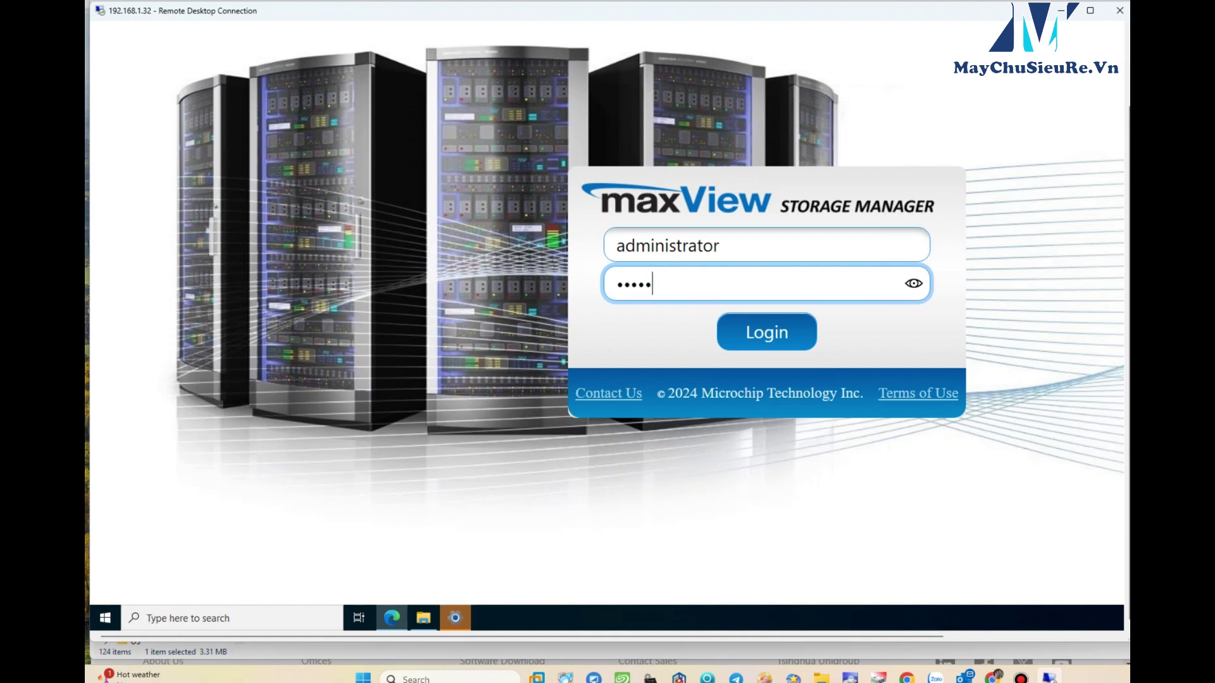
key(Return)
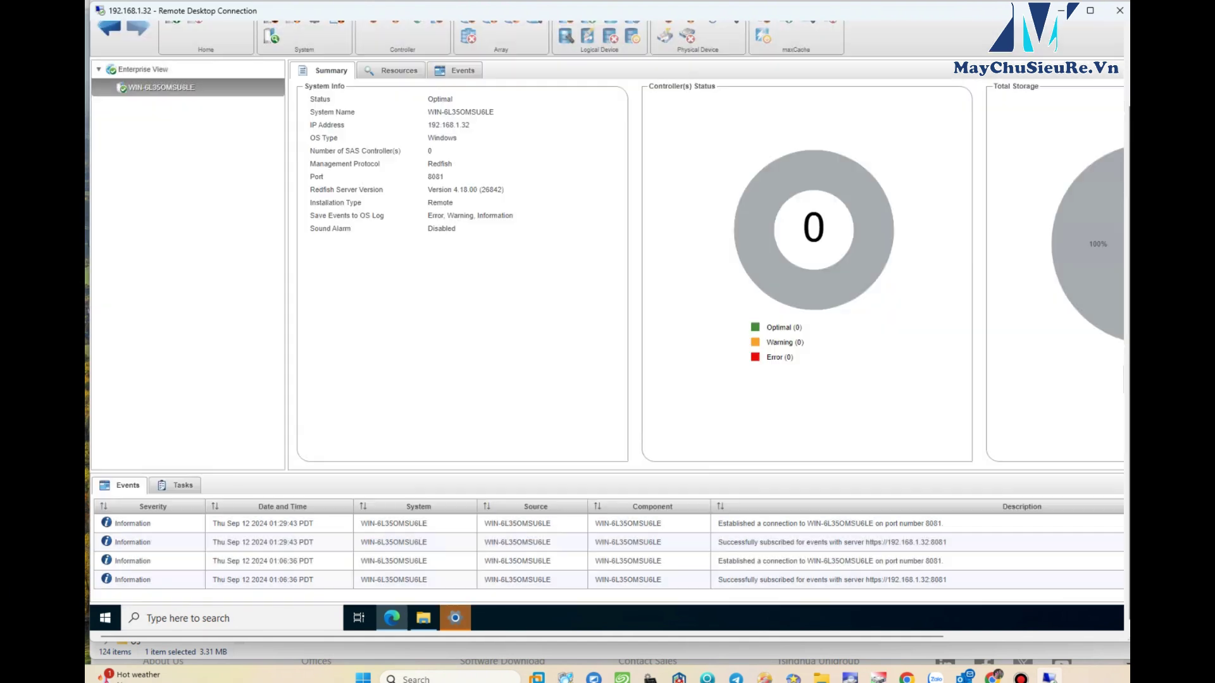
- Handle the system rescan prompt, close system settings unchanged, and show the Enterprise View
scroll(607, 316, up, 3)
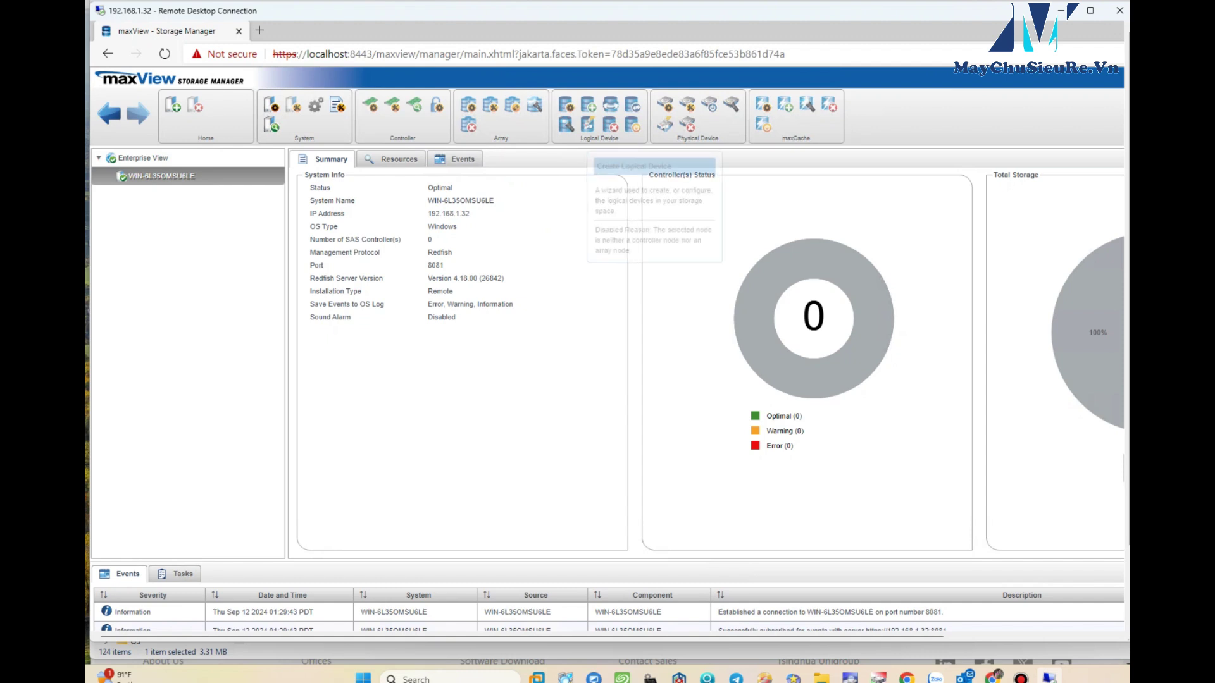
click(272, 126)
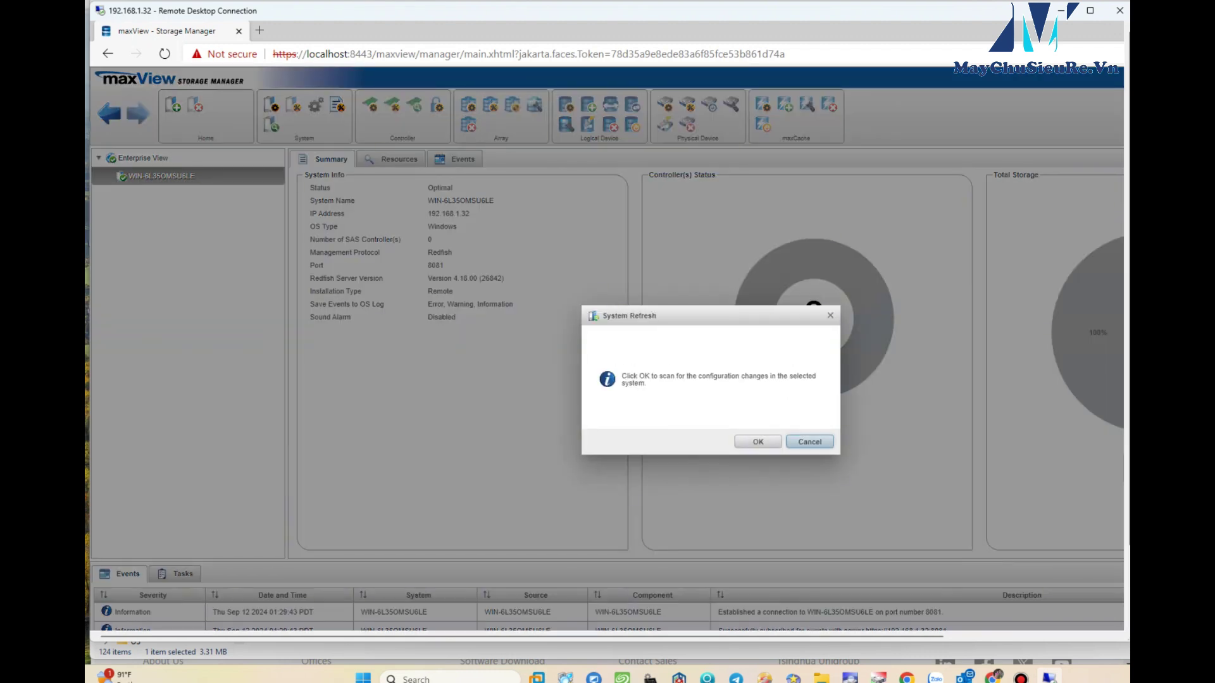
click(810, 441)
click(272, 104)
click(904, 535)
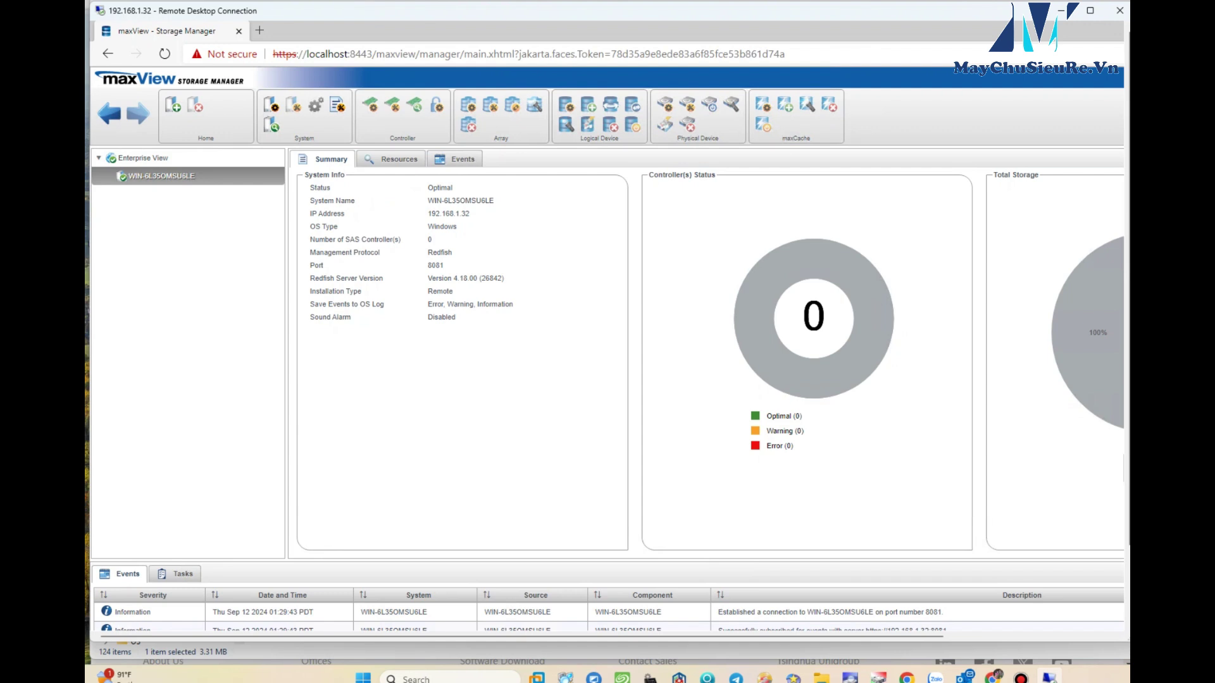
click(143, 157)
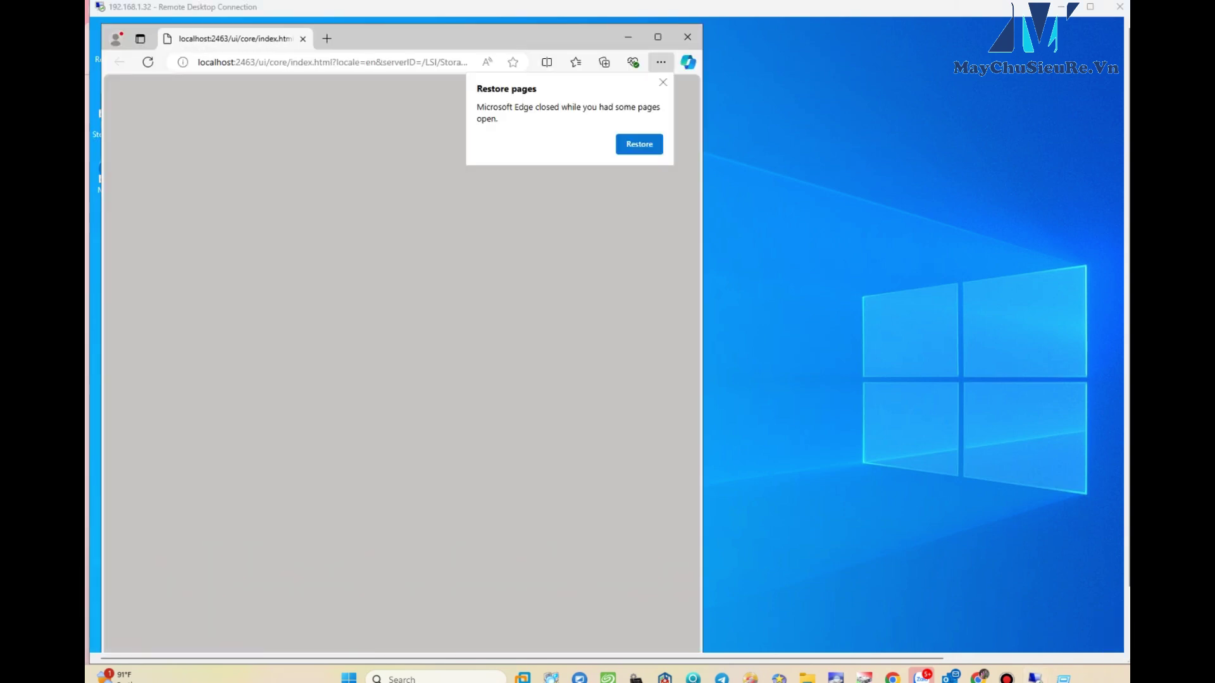
- Maximize the MR Storage Administrator window, which reports No Controller found, and open the Broadcom link
click(652, 27)
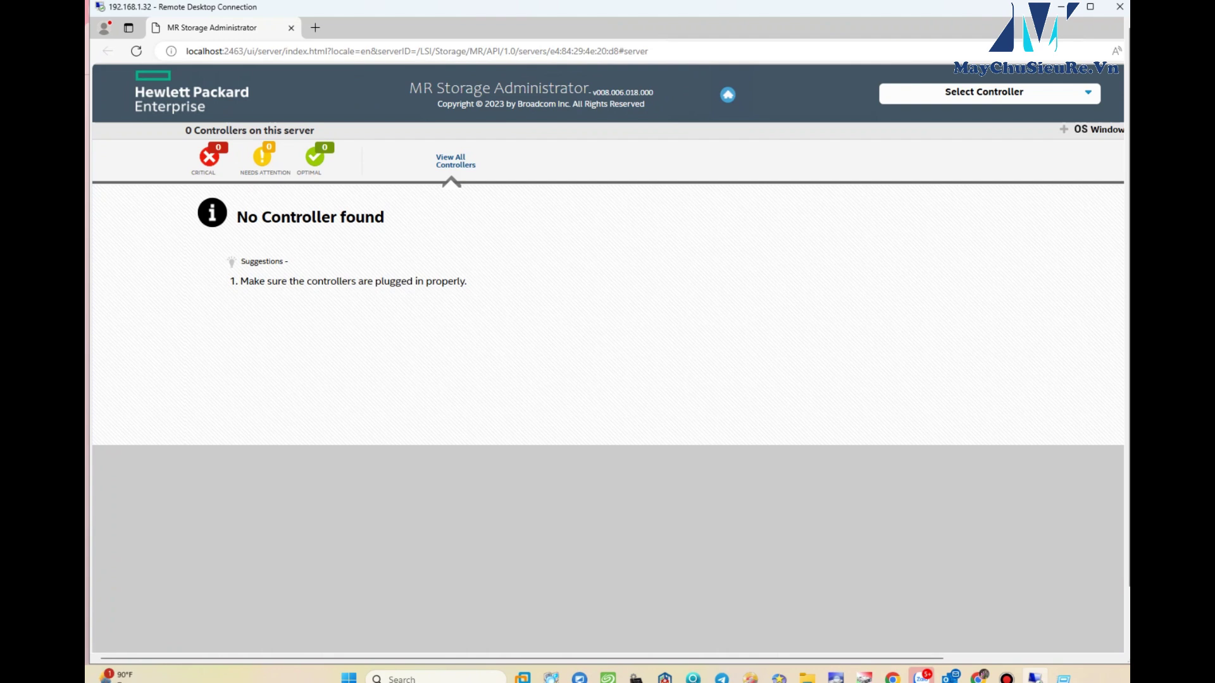
click(541, 104)
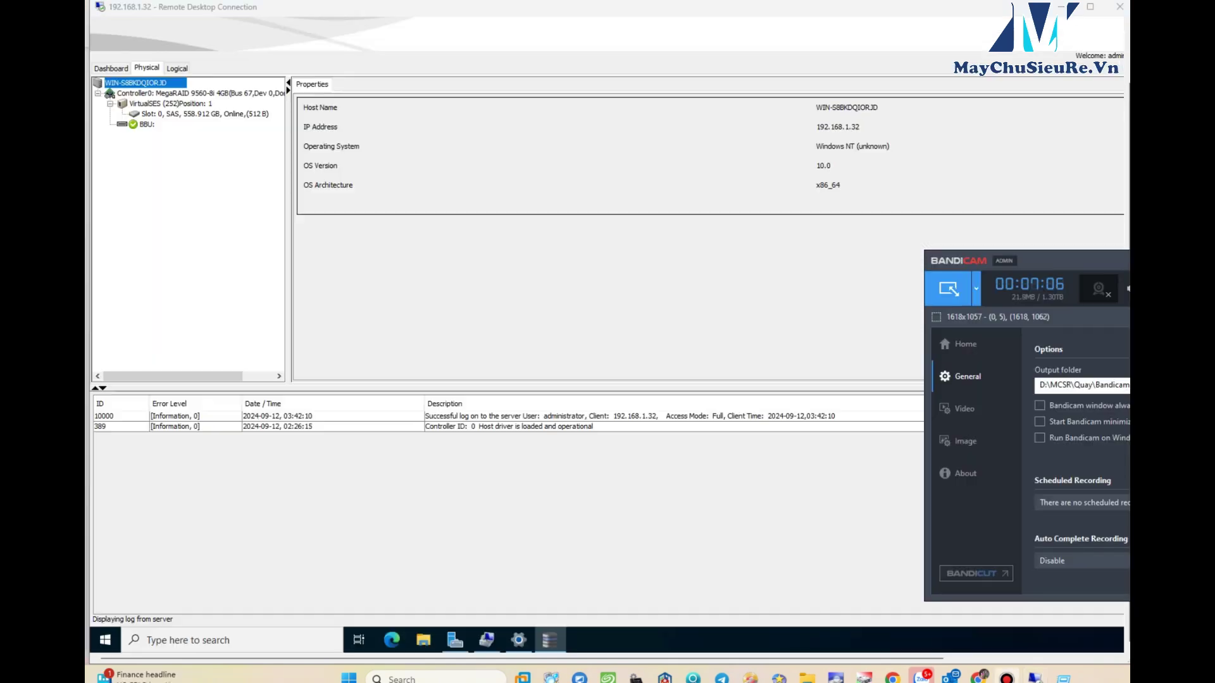
- Inspect the 558.912 GB SAS drive and the RAID 0 virtual drive in the Physical and Logical views
click(204, 114)
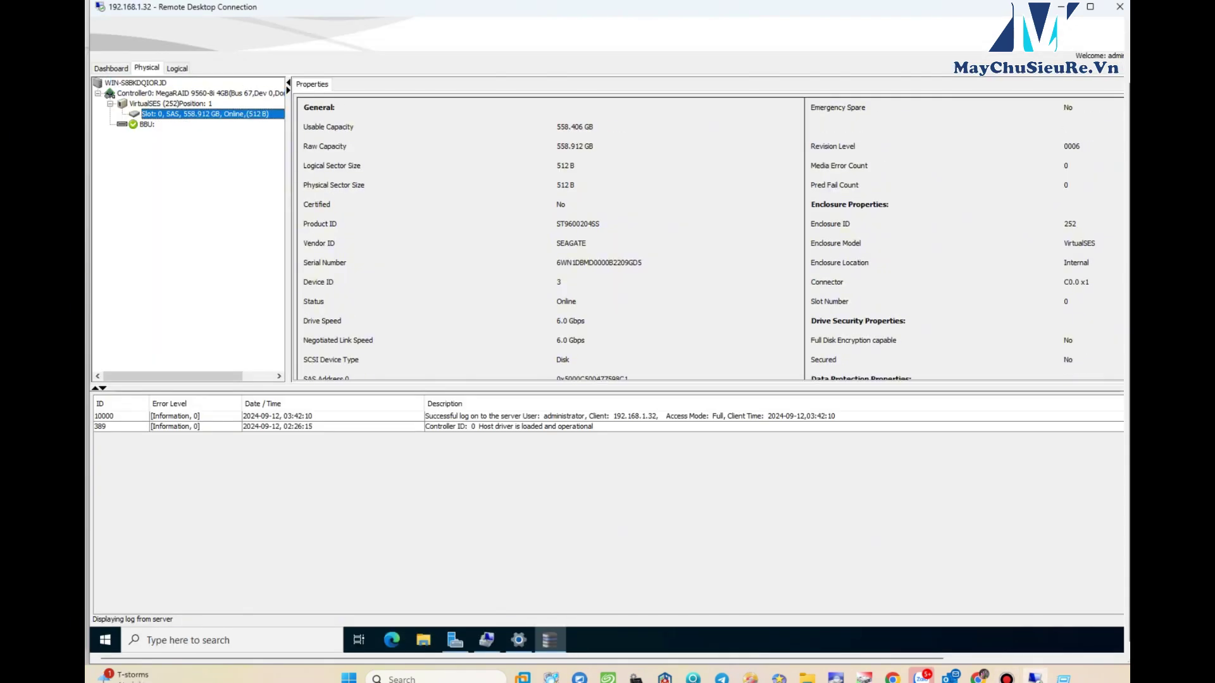
click(176, 67)
click(215, 124)
click(165, 103)
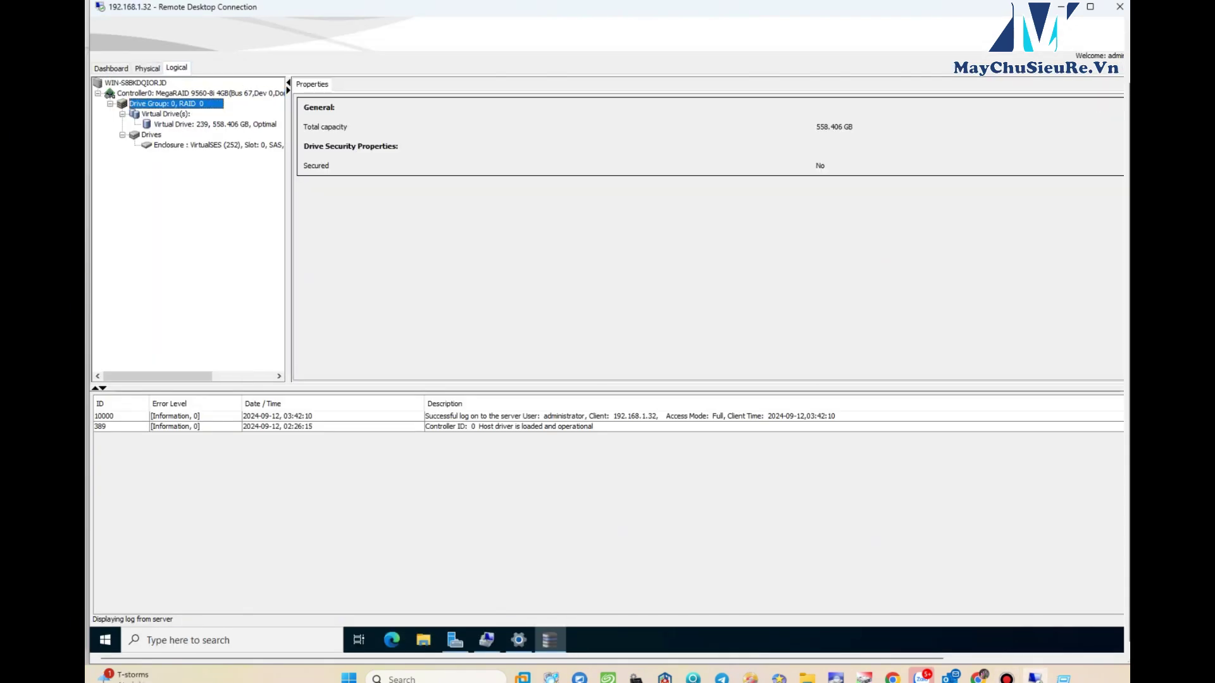
click(216, 124)
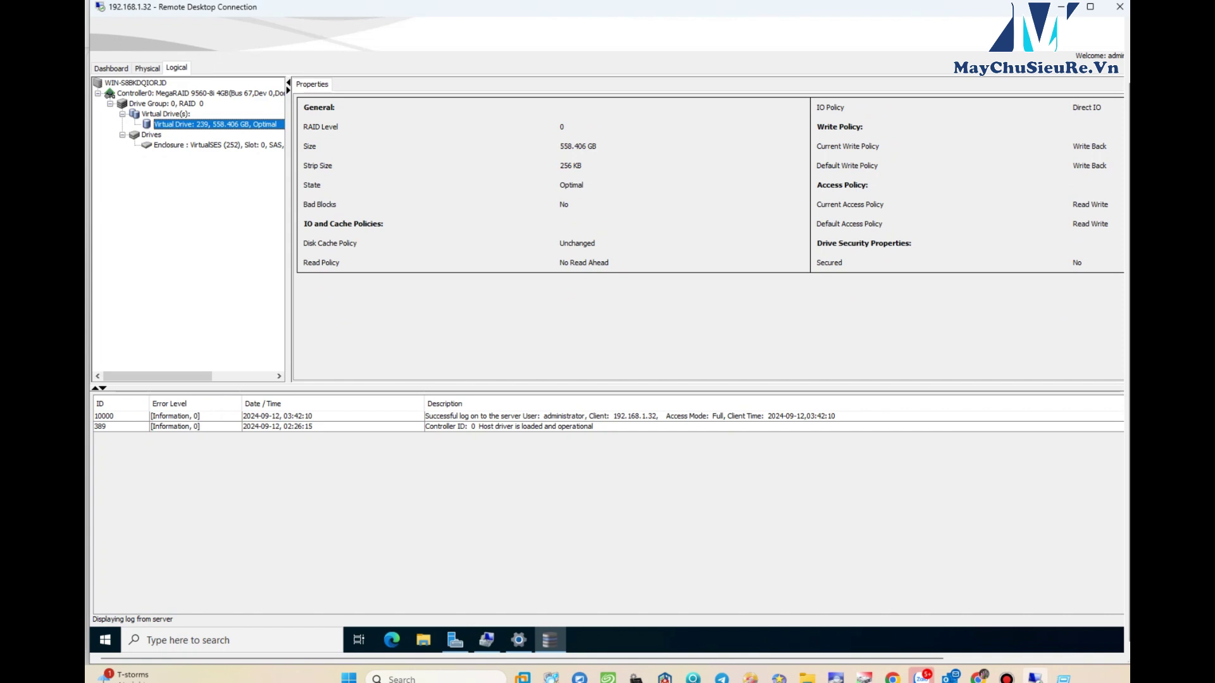
- Confirm MegaRAID 9560-8i under Device Manager's storage controllers, then check the controller's Optimal status
click(486, 639)
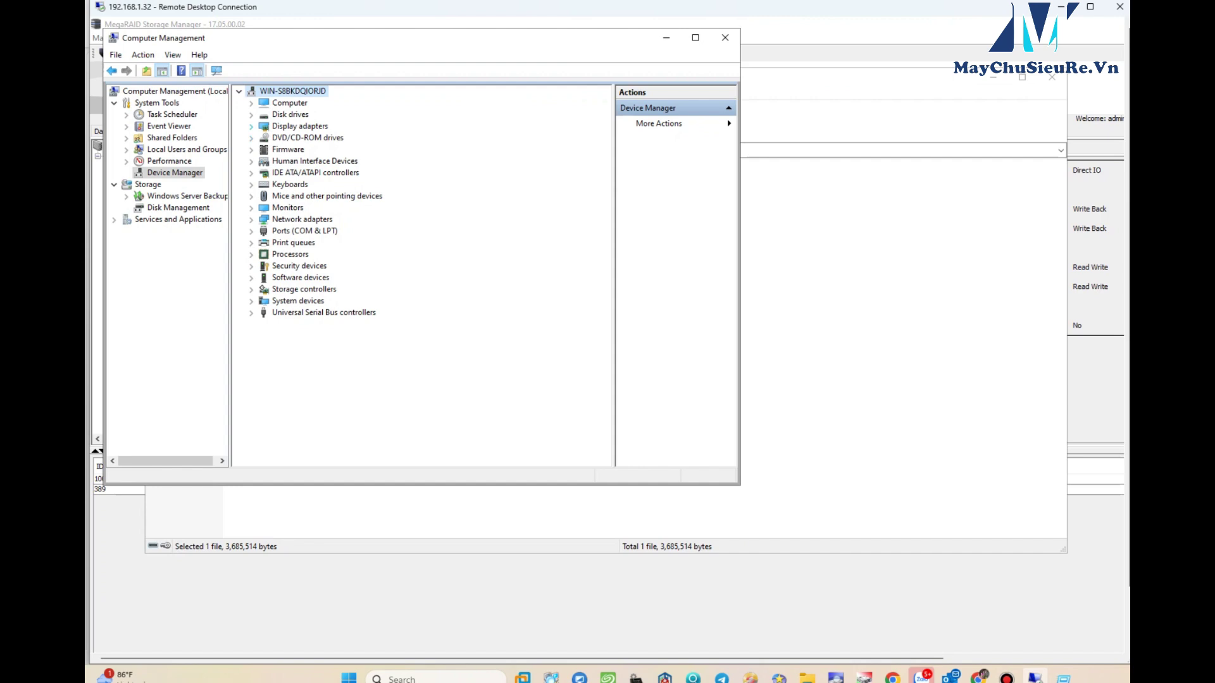
click(251, 126)
click(251, 277)
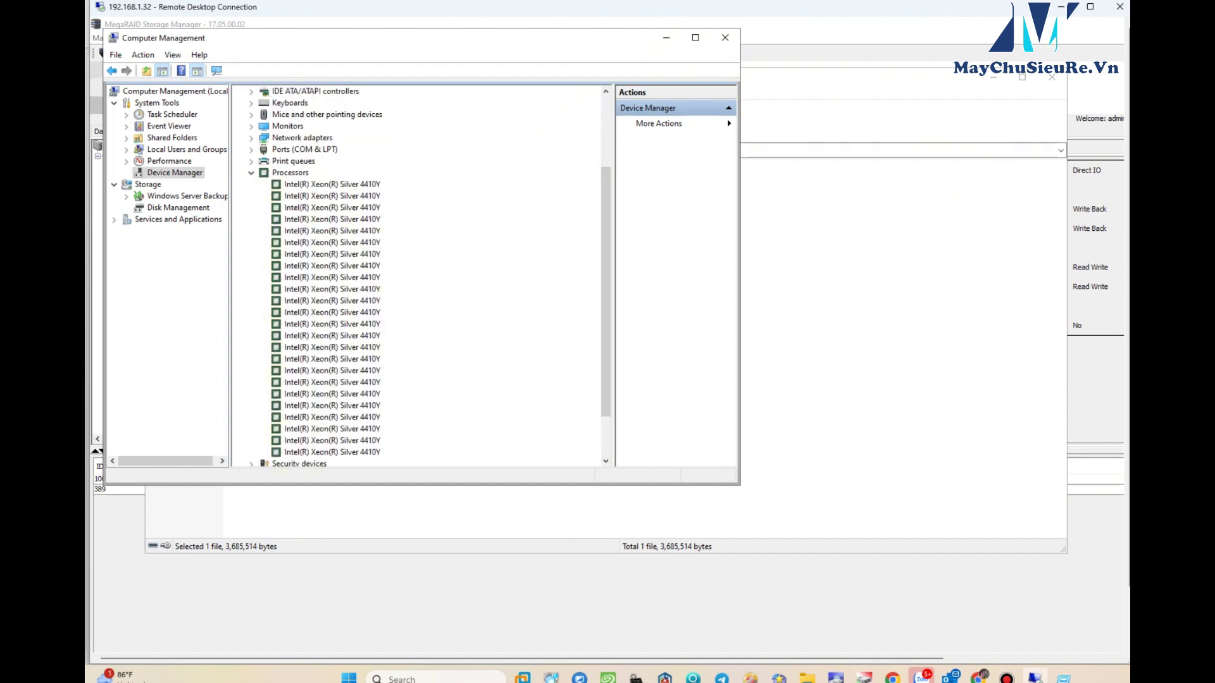
click(252, 173)
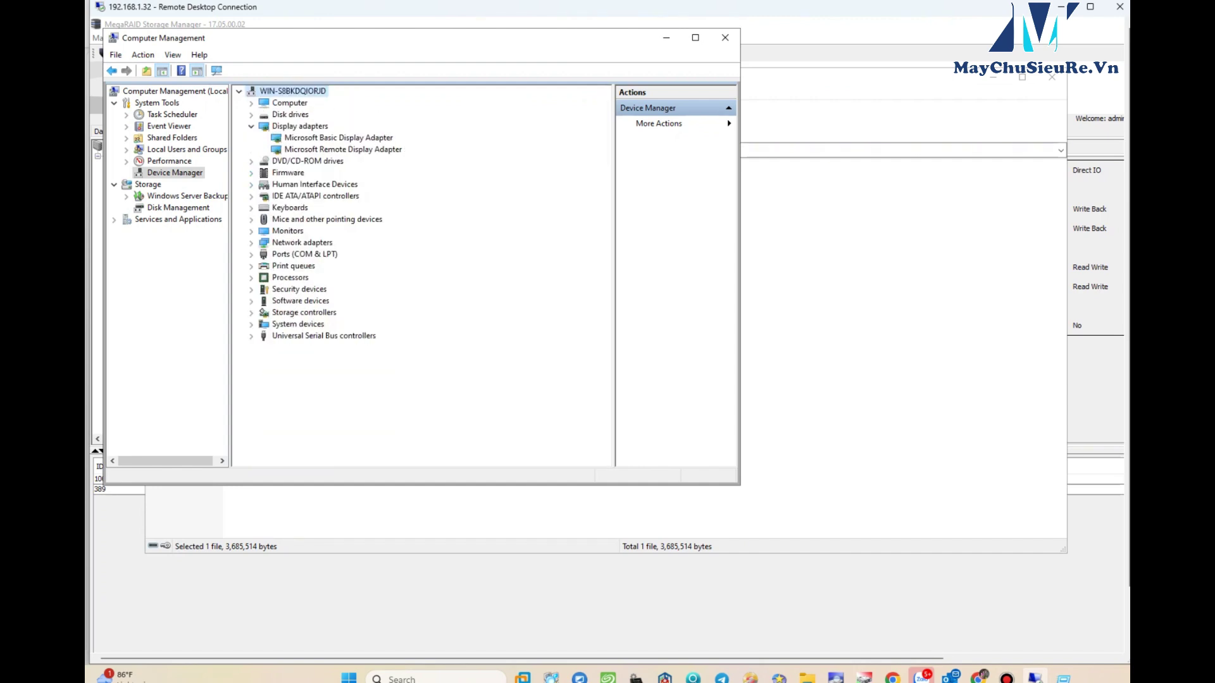
click(251, 243)
click(251, 242)
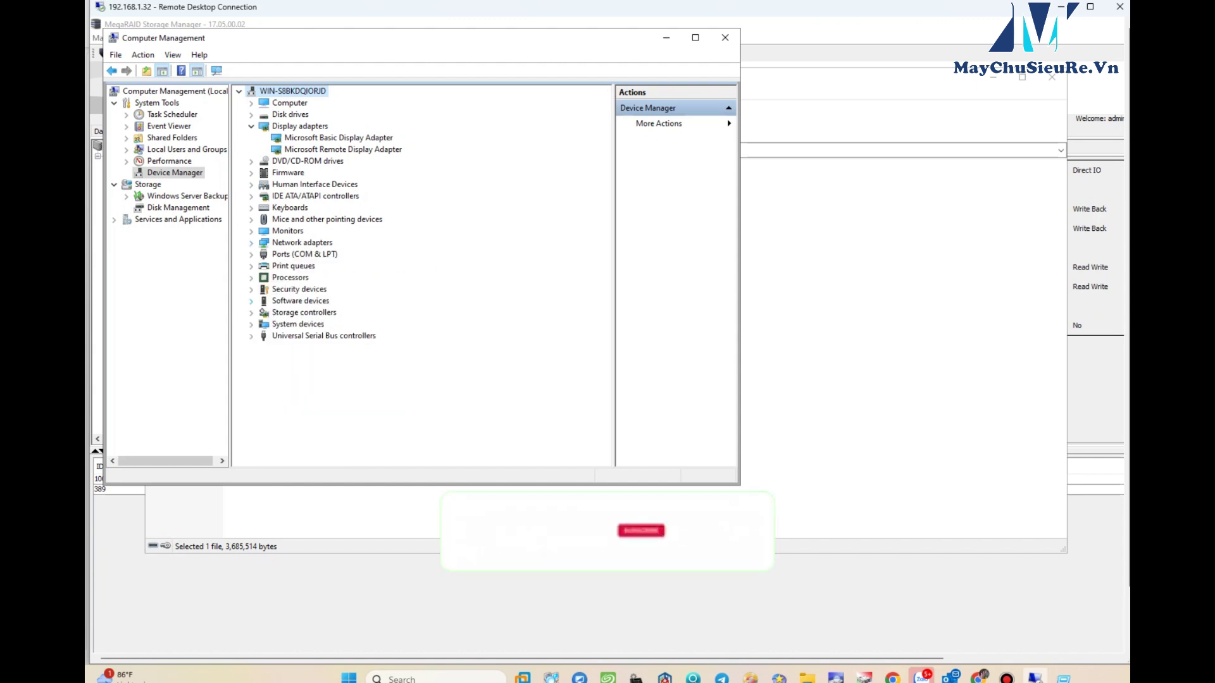
click(251, 313)
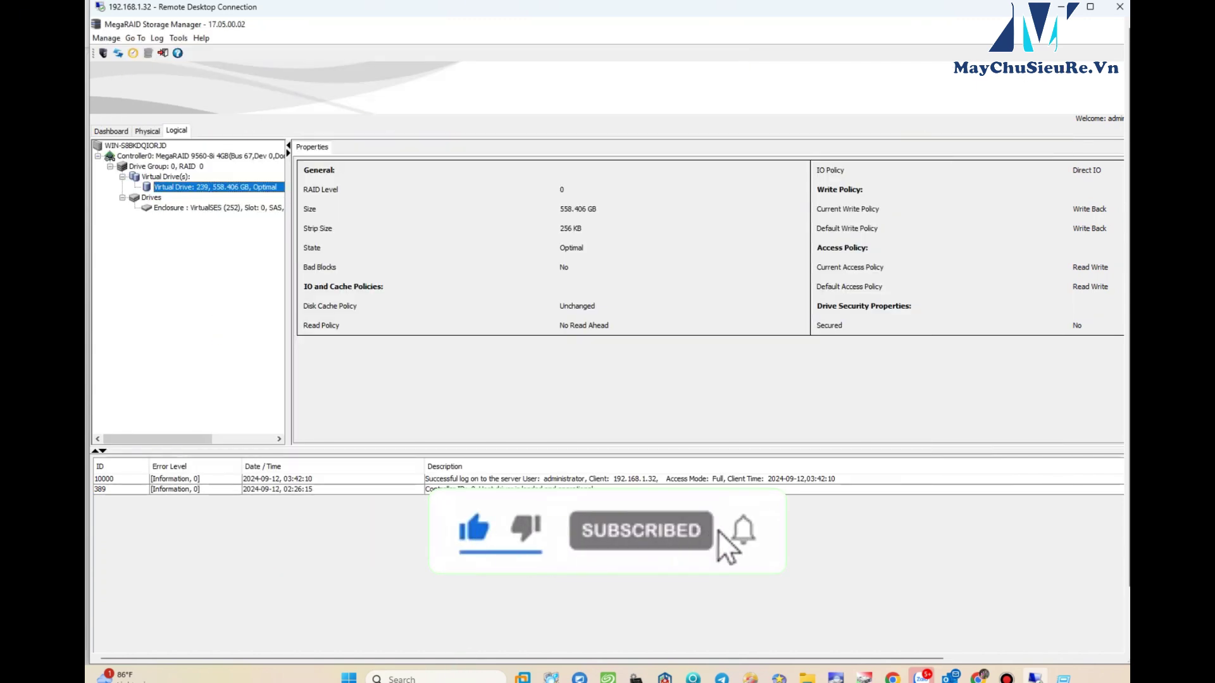
click(218, 208)
click(199, 155)
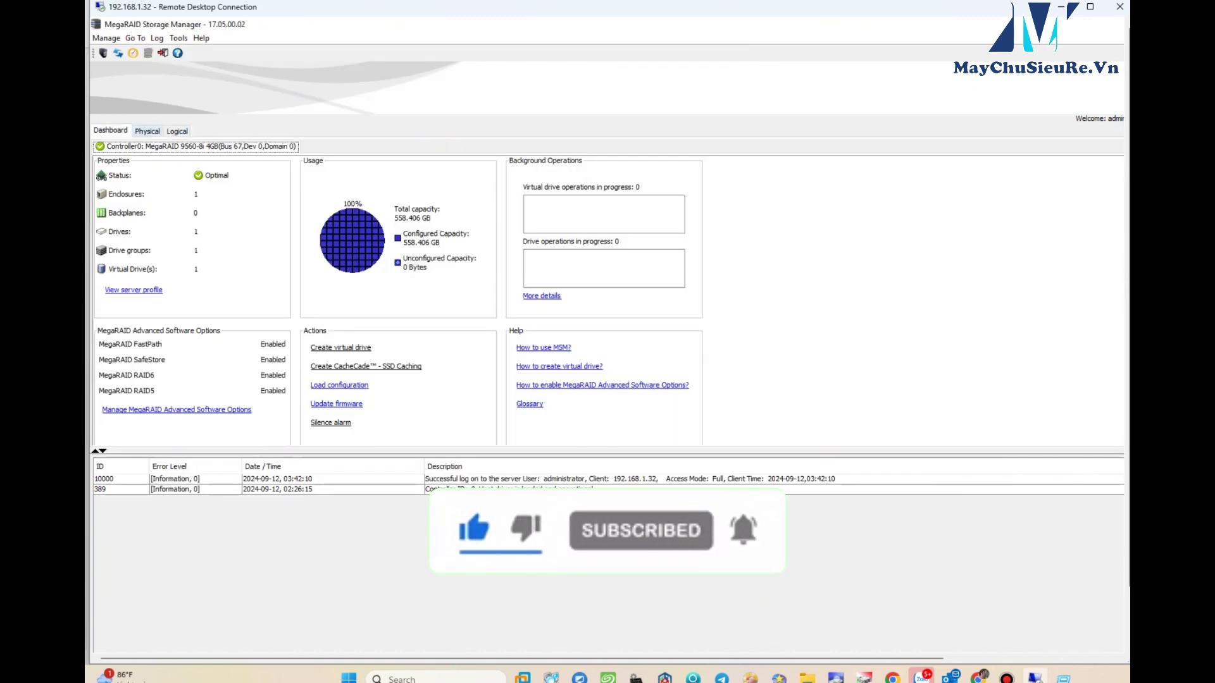